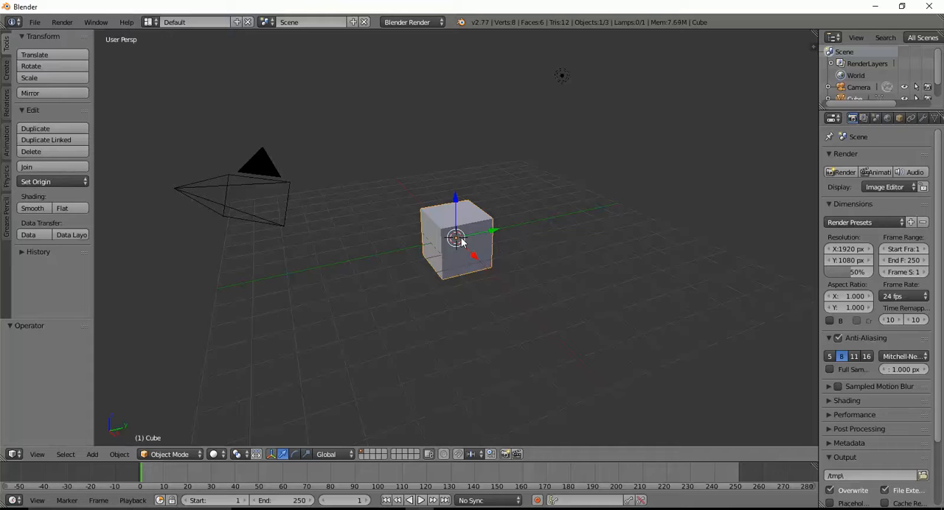
Delete the default cube and add a UV sphere mesh in its place.
{"action": "right_click", "coordinate": [461, 240]}
{"action": "key", "text": "x"}
{"action": "left_click", "coordinate": [461, 240]}
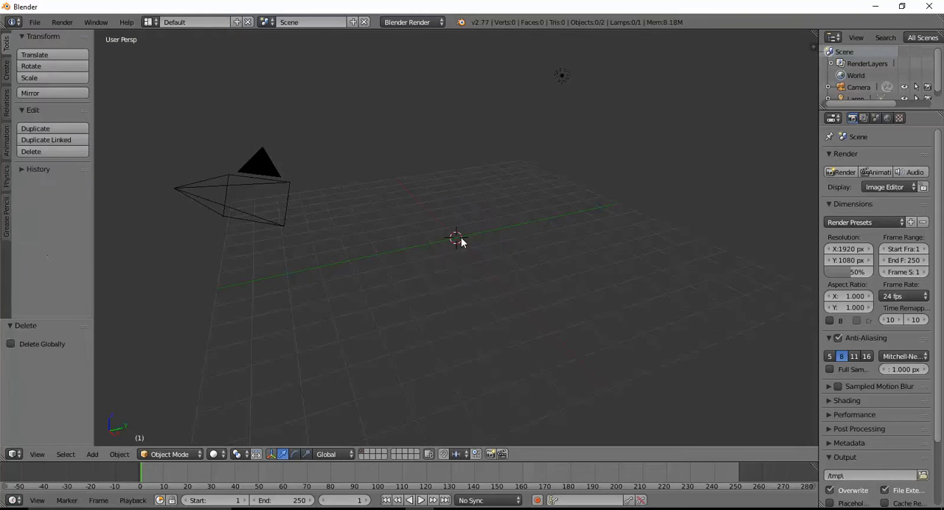
{"action": "left_click", "coordinate": [93, 456]}
{"action": "mouse_move", "coordinate": [107, 441]}
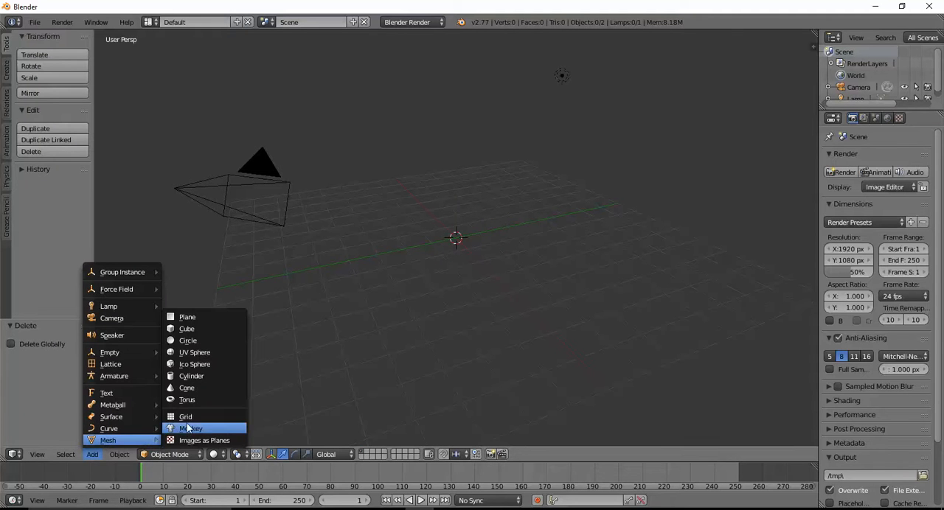
{"action": "left_click", "coordinate": [196, 353]}
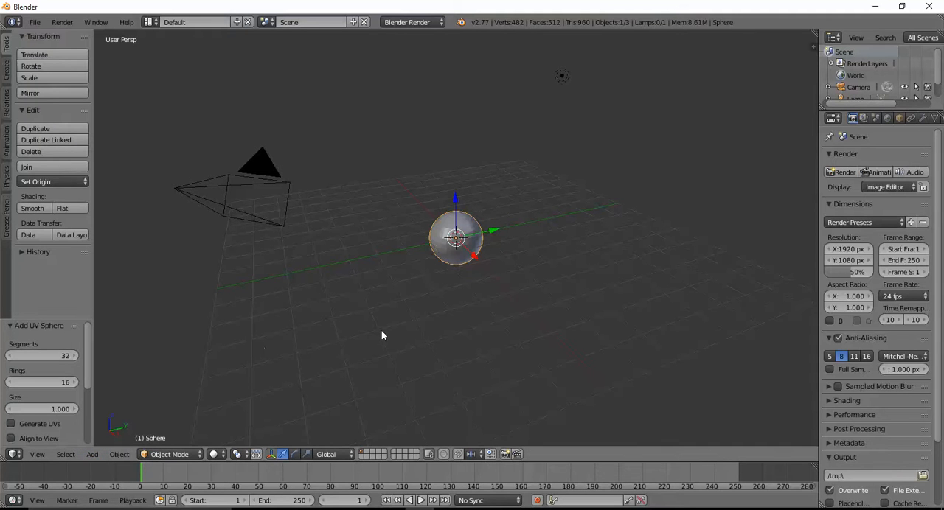
Switch the new sphere from Object Mode to Edit Mode.
{"action": "middle_click_drag", "start_coordinate": [382, 330], "coordinate": [340, 332]}
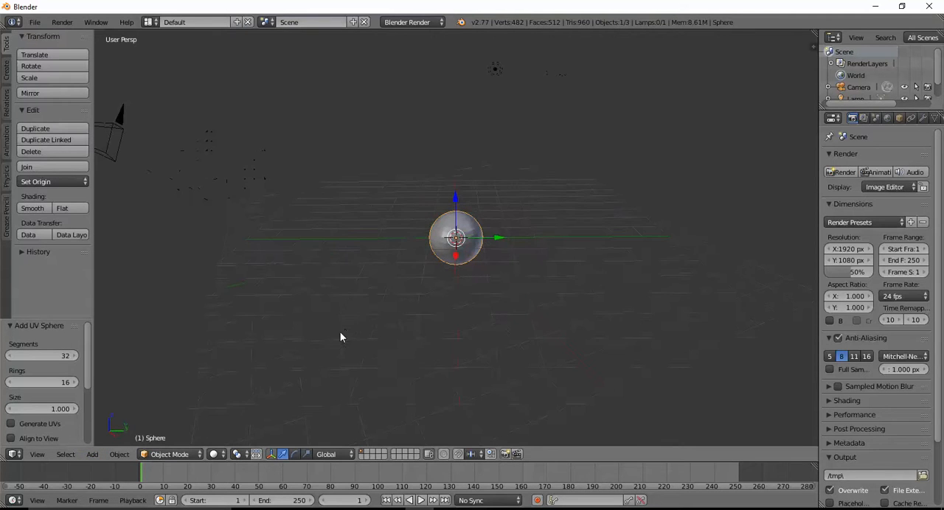
{"action": "left_click", "coordinate": [185, 455]}
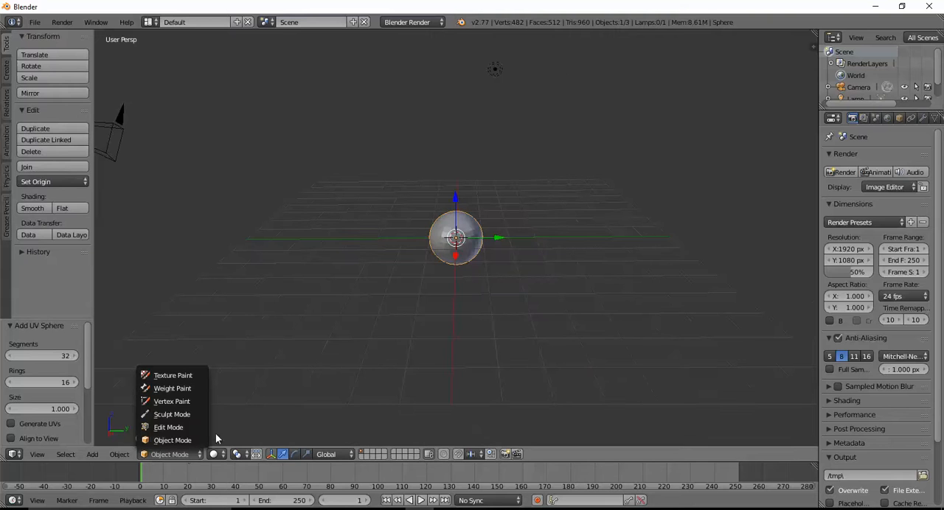
{"action": "left_click", "coordinate": [169, 433]}
{"action": "scroll", "coordinate": [351, 365], "scroll_direction": "up", "scroll_amount": 4}
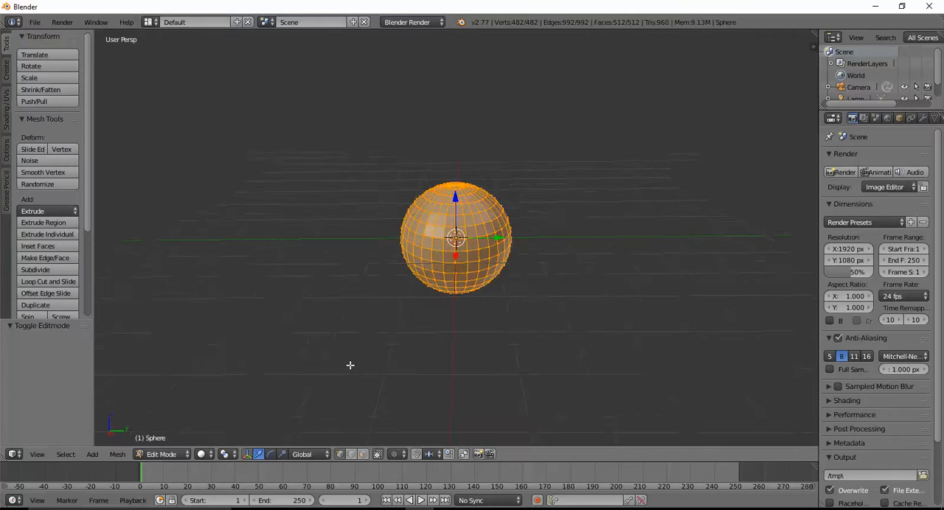
Show the sphere in a front orthographic view with wireframe shading.
{"action": "mouse_move", "coordinate": [469, 360]}
{"action": "middle_mouse_down"}
{"action": "mouse_move", "coordinate": [403, 354]}
{"action": "mouse_move", "coordinate": [421, 344]}
{"action": "mouse_move", "coordinate": [468, 350]}
{"action": "middle_mouse_up"}
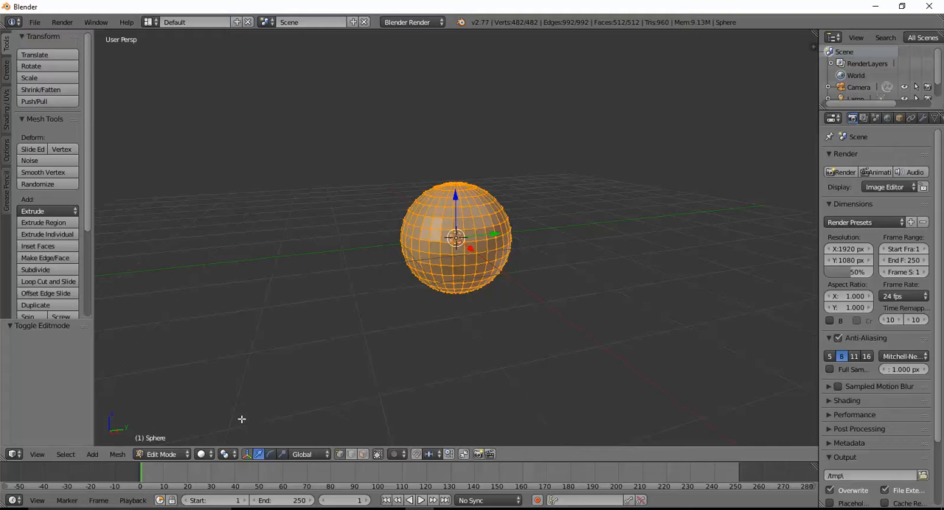
{"action": "left_click", "coordinate": [37, 454]}
{"action": "left_click", "coordinate": [52, 376]}
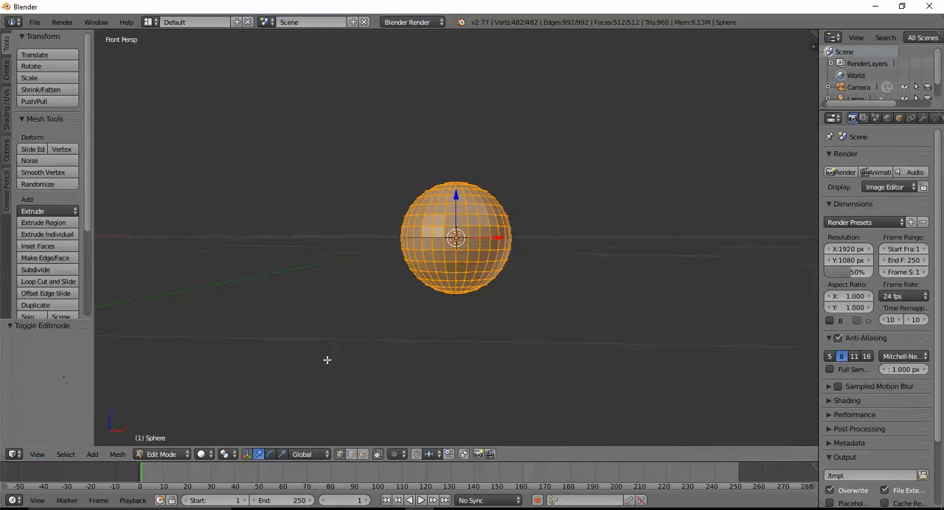
{"action": "left_click", "coordinate": [37, 454]}
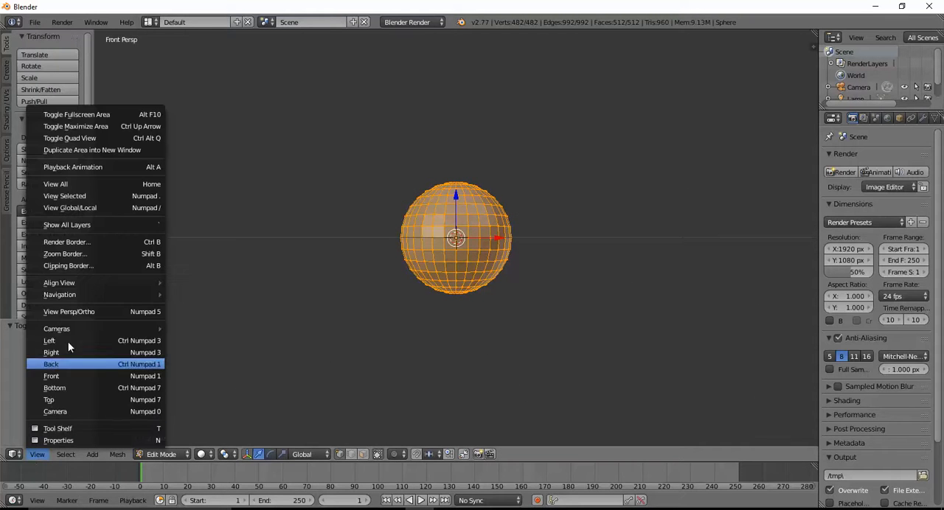
{"action": "left_click", "coordinate": [83, 313]}
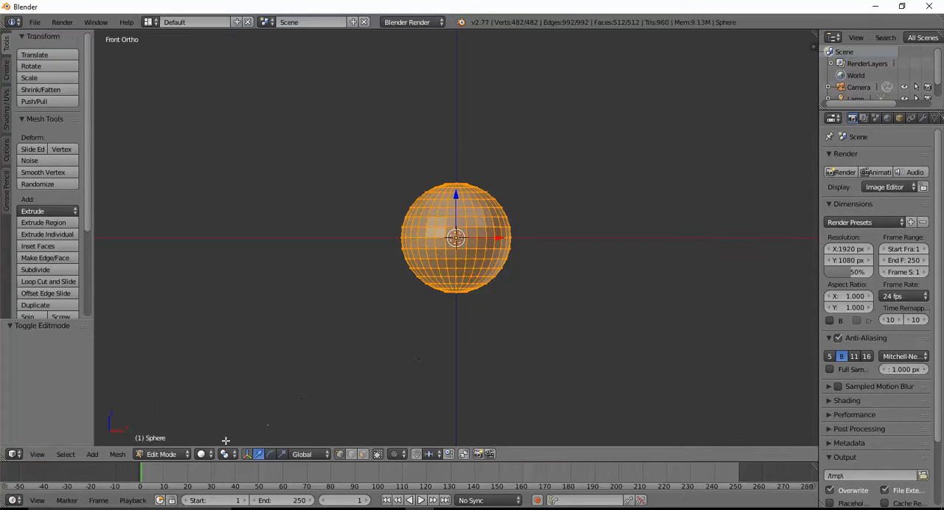
{"action": "left_click", "coordinate": [204, 454]}
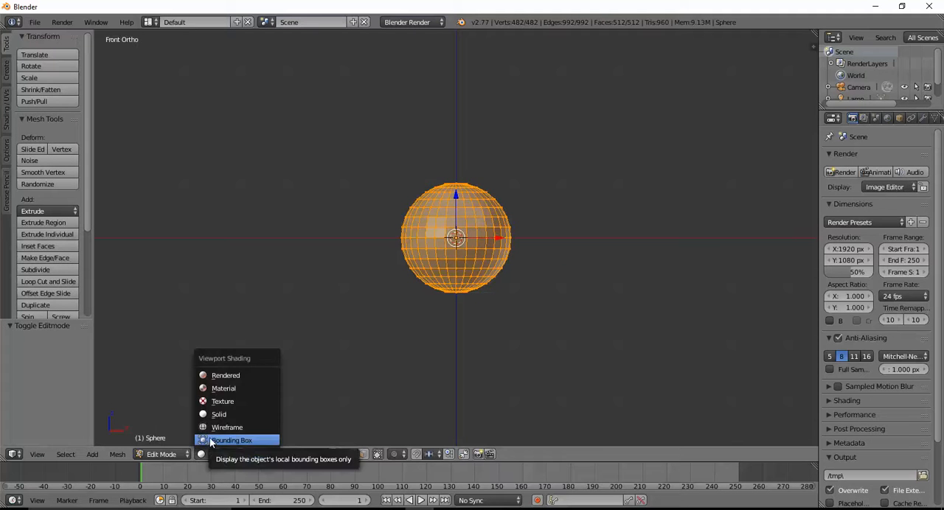
{"action": "left_click", "coordinate": [220, 427]}
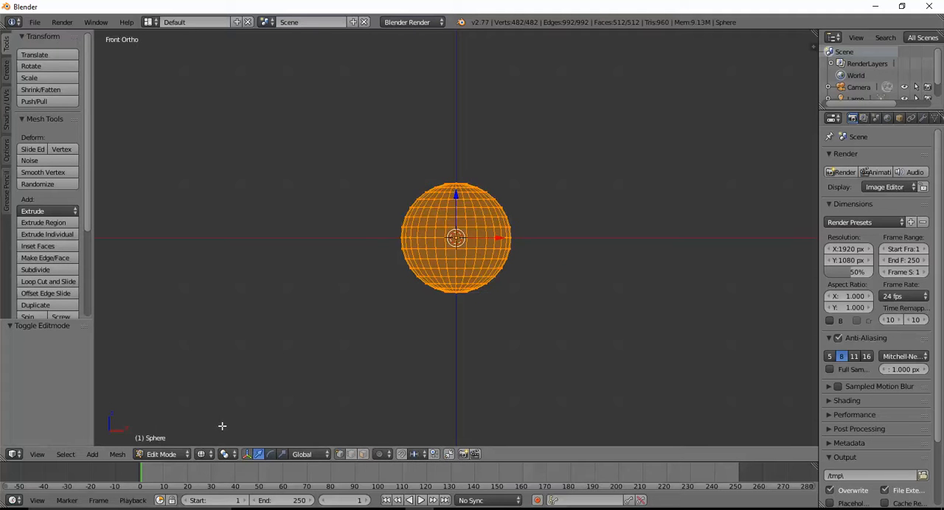
Box-select only the top cap of the sphere and flatten it by scaling it to 0 along Z.
{"action": "key", "text": "a"}
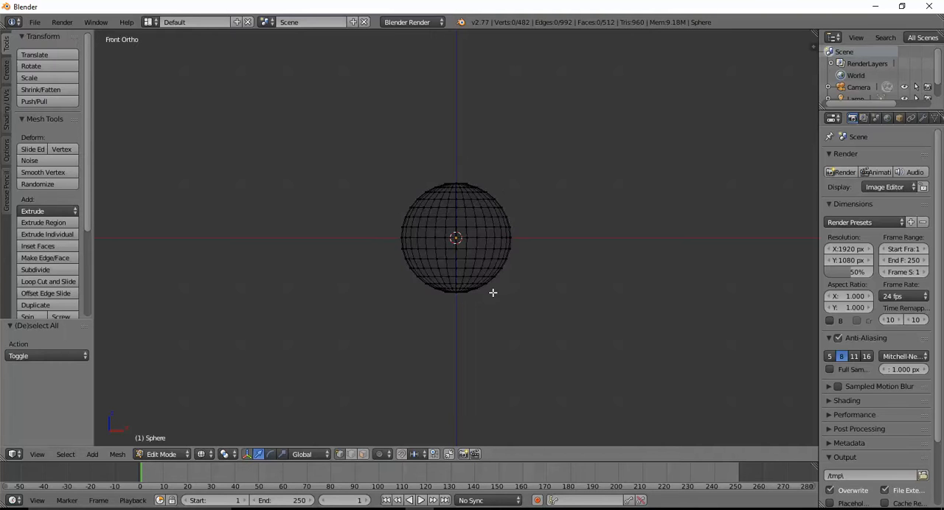
{"action": "key", "text": "b"}
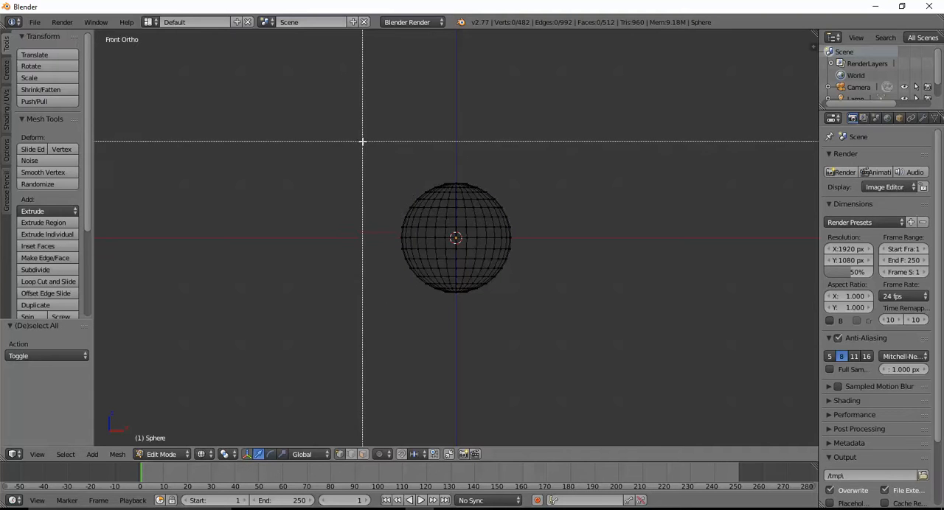
{"action": "left_click_drag", "start_coordinate": [364, 141], "coordinate": [512, 208]}
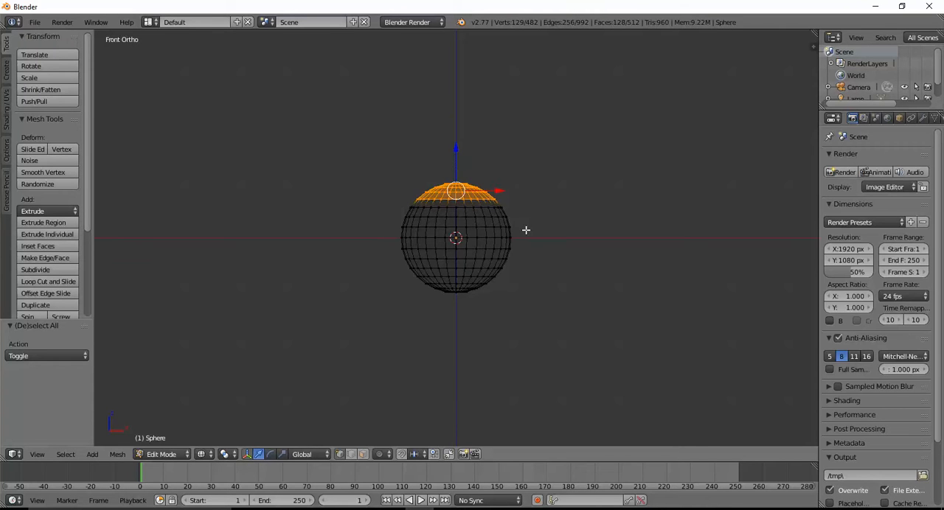
{"action": "key", "text": "s"}
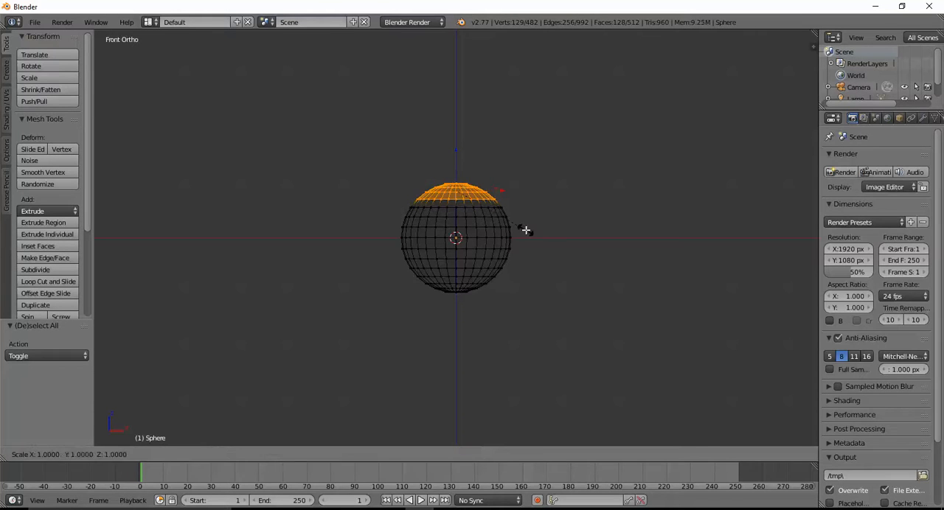
{"action": "key", "text": "z"}
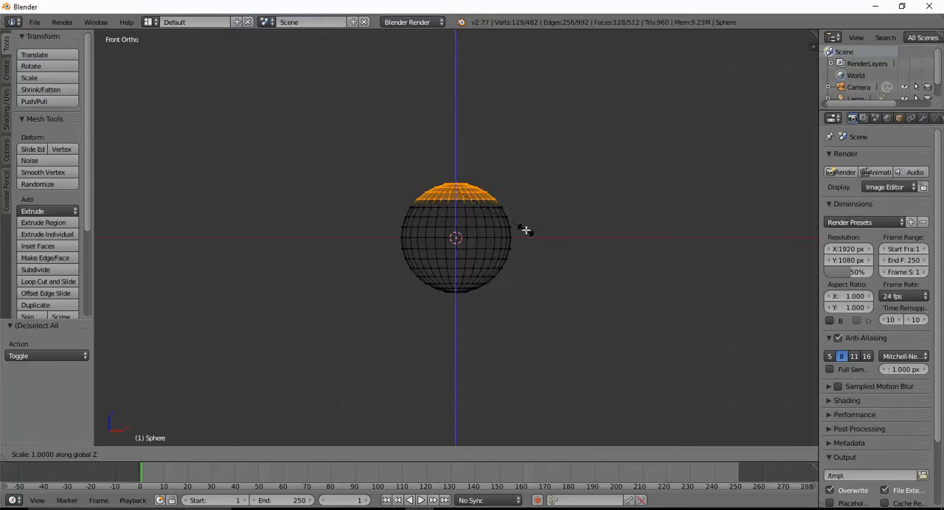
{"action": "type", "text": "0"}
{"action": "key", "text": "Return"}
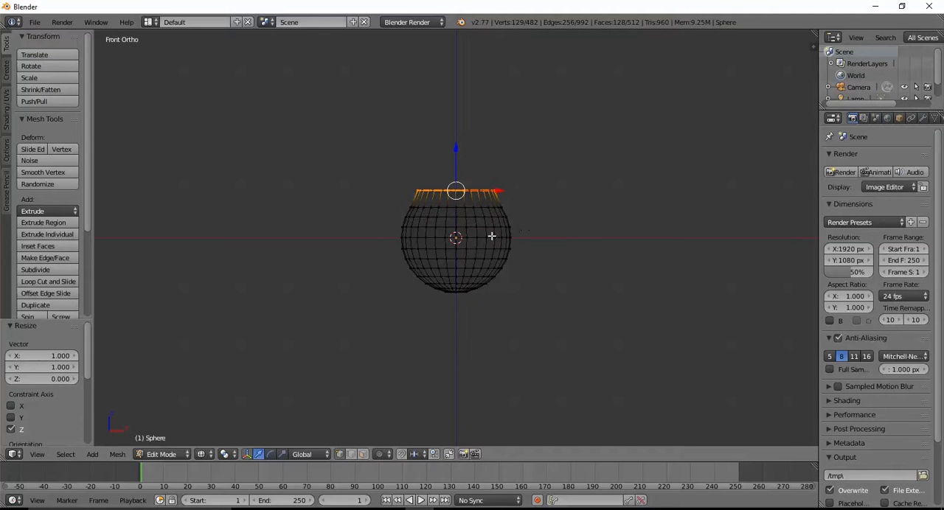
Form a tapered neck by raising the flattened cap about 0.517 along Z, scaling it to about 0.886, and raising it another 0.581.
{"action": "left_click_drag", "start_coordinate": [456, 148], "coordinate": [460, 116]}
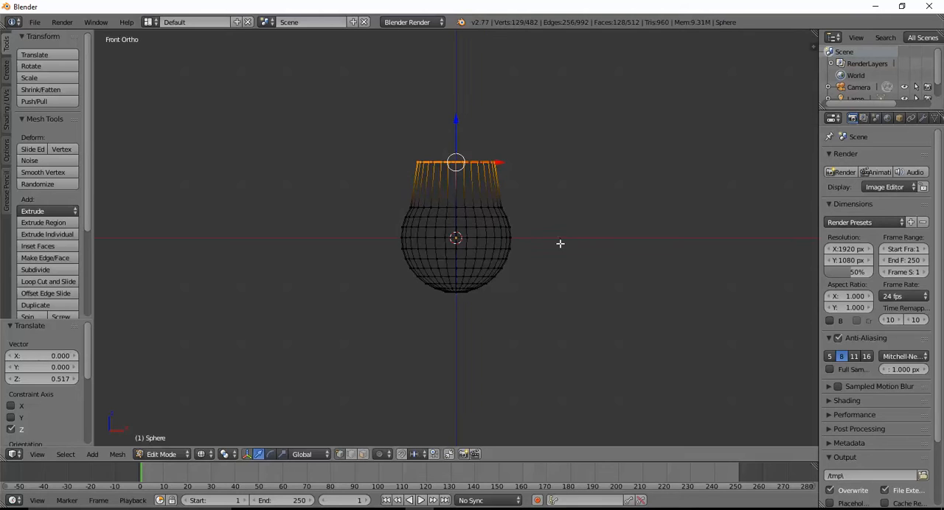
{"action": "key", "text": "s"}
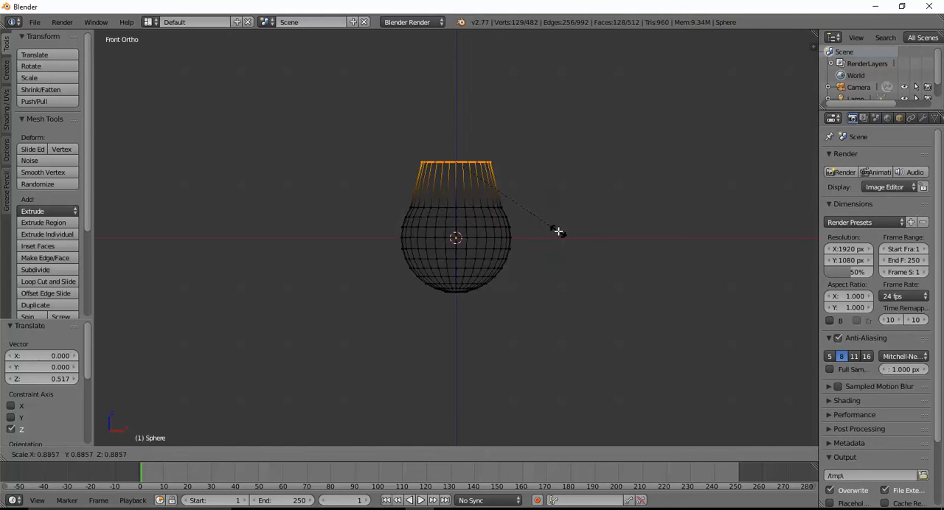
{"action": "left_click", "coordinate": [556, 231]}
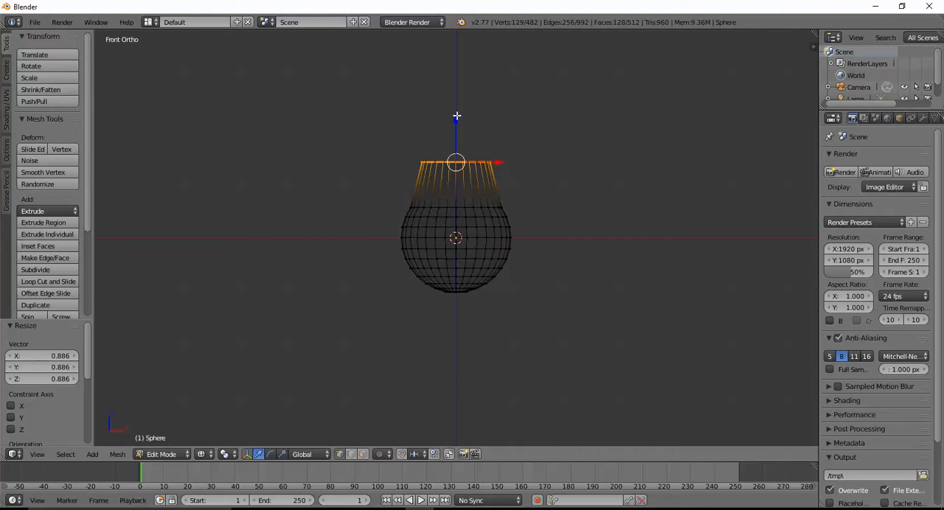
{"action": "left_click_drag", "start_coordinate": [457, 116], "coordinate": [455, 85]}
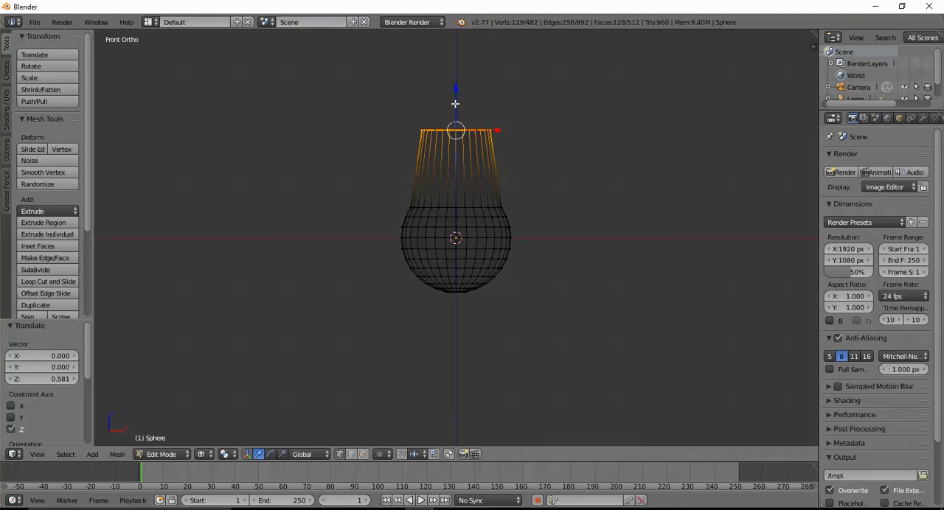
Add three evenly spaced horizontal loop cuts around the neck, without sliding them.
{"action": "key", "text": "a"}
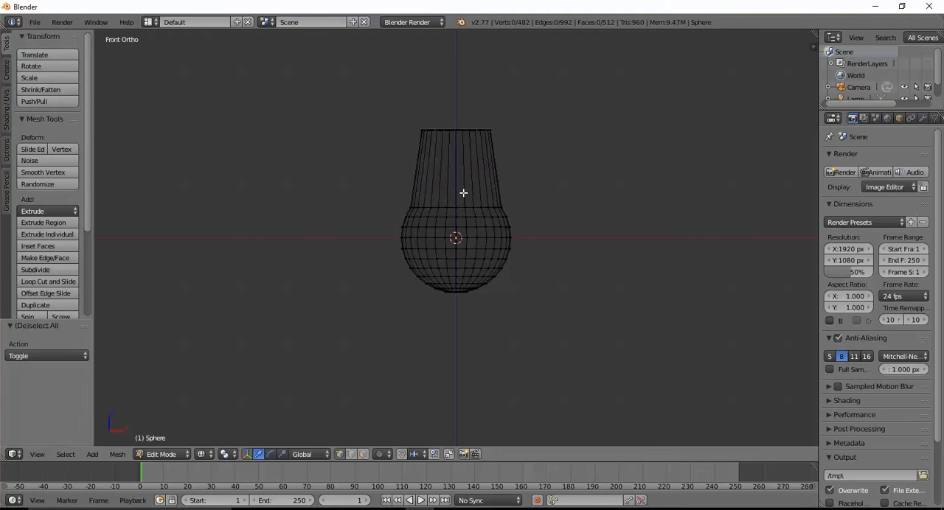
{"action": "key", "text": "ctrl+r"}
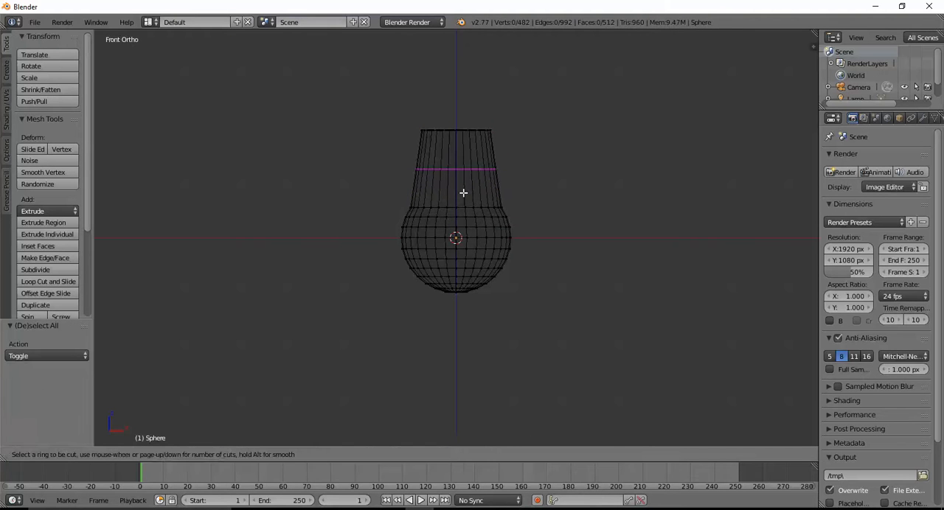
{"action": "scroll", "coordinate": [463, 192], "scroll_direction": "up", "scroll_amount": 1}
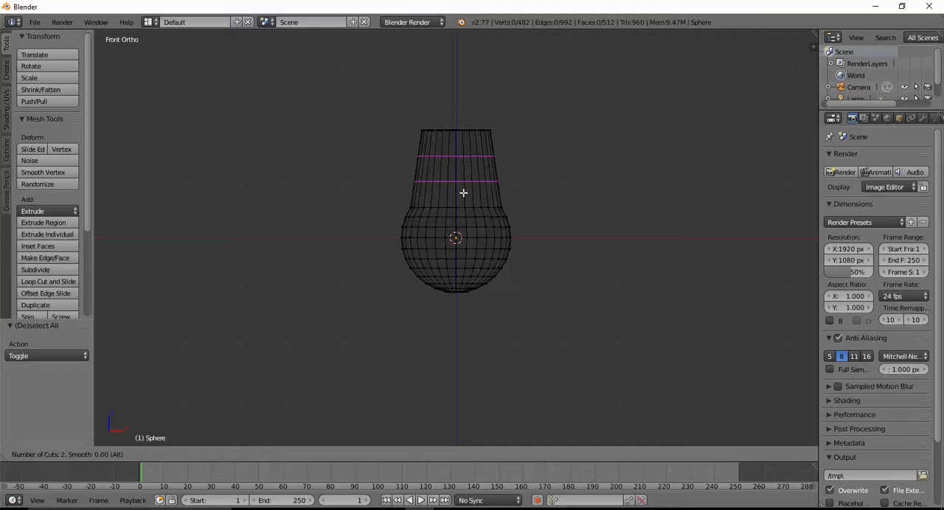
{"action": "scroll", "coordinate": [463, 193], "scroll_direction": "up", "scroll_amount": 1}
{"action": "left_click", "coordinate": [463, 193]}
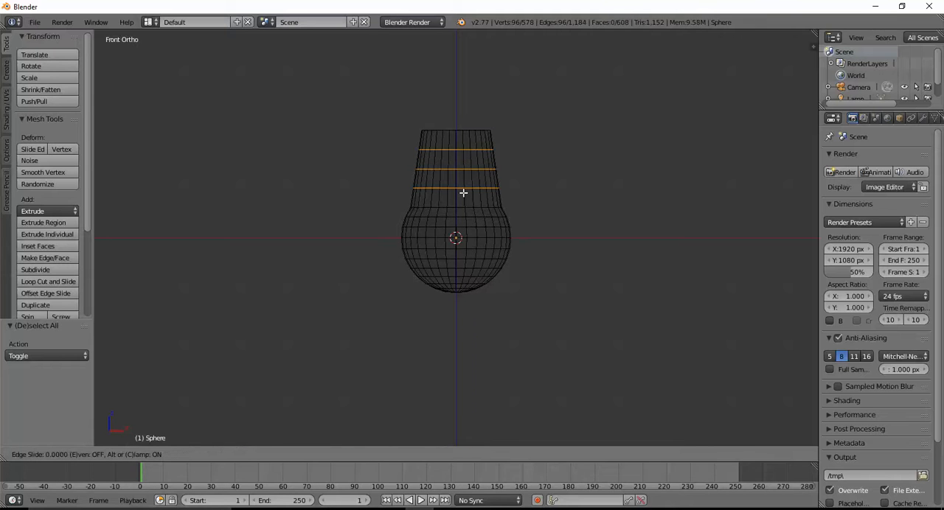
{"action": "right_click", "coordinate": [461, 203]}
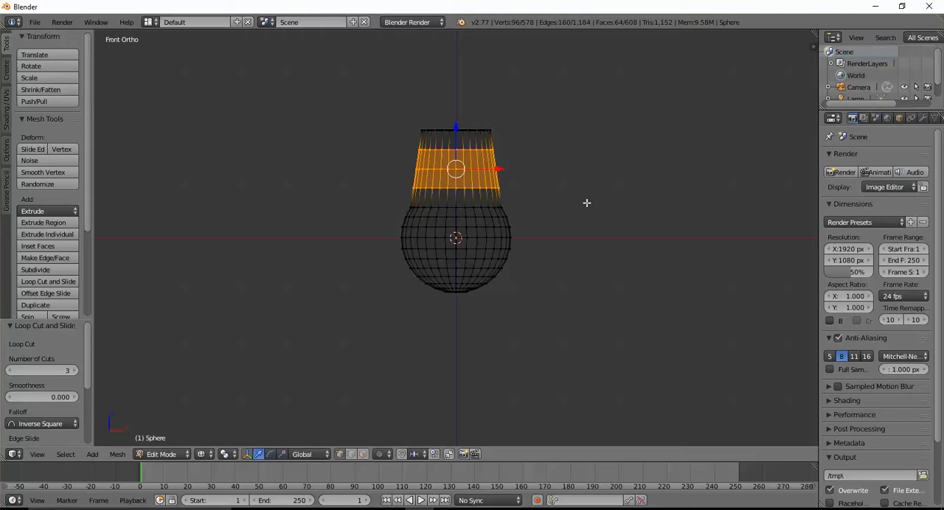
Narrow the middle of the neck by scaling the three new edge loops to about 0.735.
{"action": "key", "text": "s"}
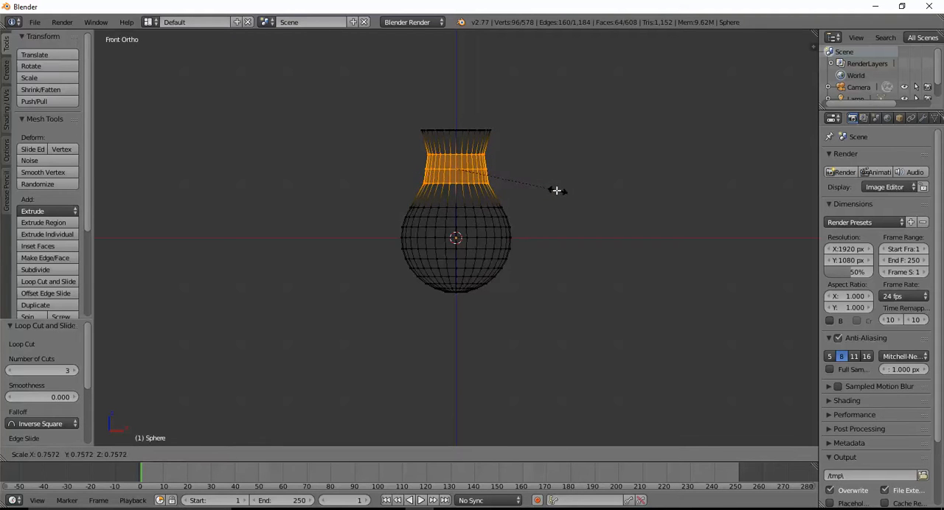
{"action": "left_click", "coordinate": [553, 190]}
{"action": "middle_click_drag", "start_coordinate": [476, 239], "coordinate": [497, 243]}
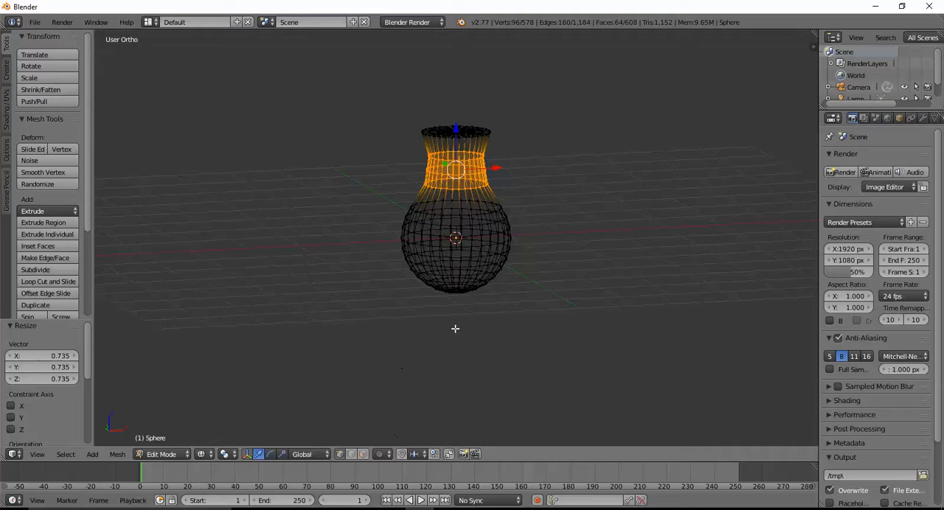
Switch to face selection with nothing selected, and return the viewport to solid shading with the flat top in view.
{"action": "middle_click_drag", "start_coordinate": [510, 350], "coordinate": [483, 281]}
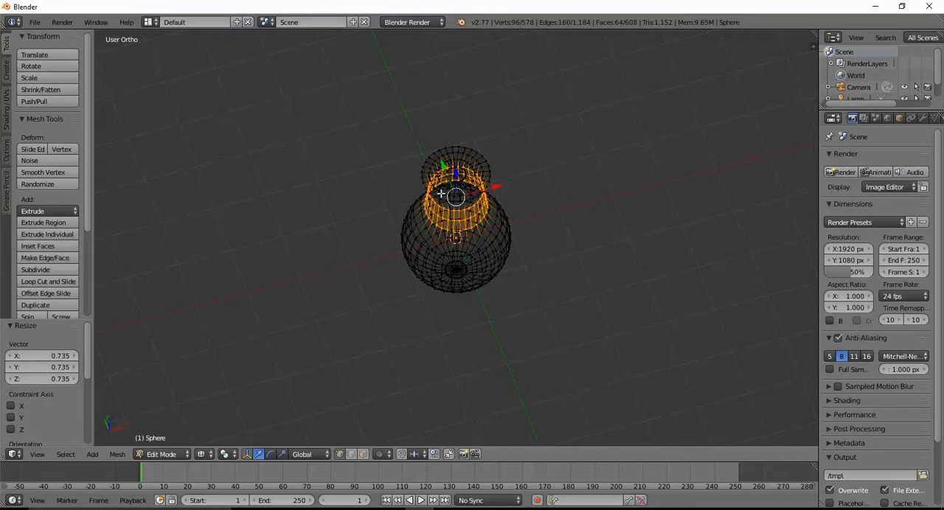
{"action": "left_click", "coordinate": [362, 454]}
{"action": "middle_click_drag", "start_coordinate": [397, 385], "coordinate": [409, 392]}
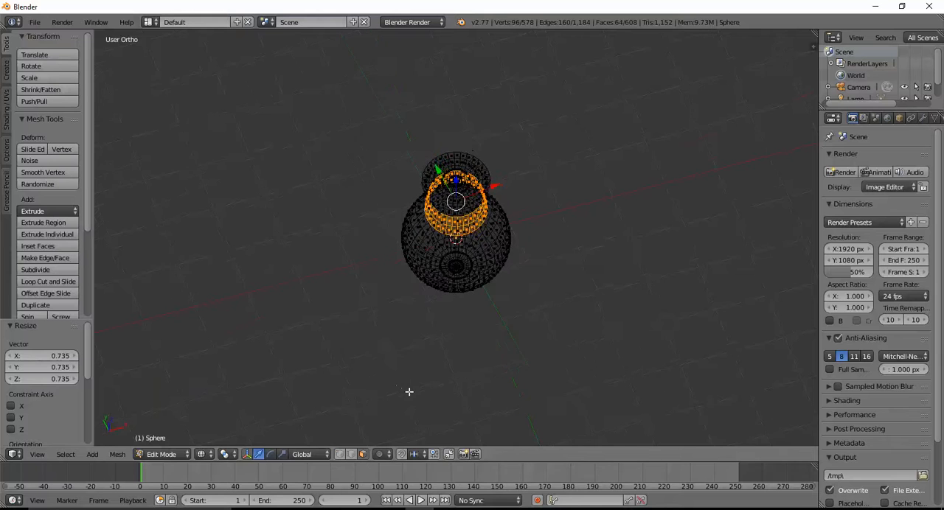
{"action": "key", "text": "a"}
{"action": "middle_click_drag", "start_coordinate": [442, 348], "coordinate": [432, 380]}
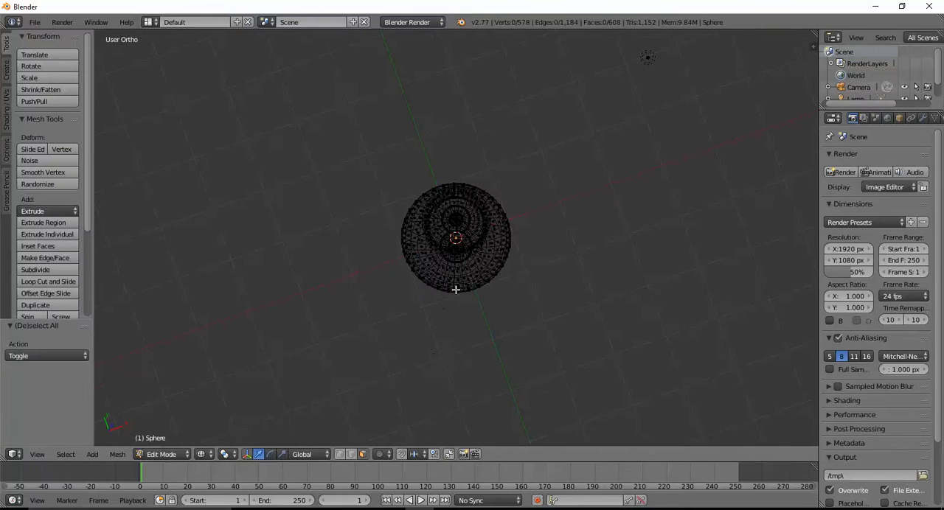
{"action": "left_click", "coordinate": [203, 455]}
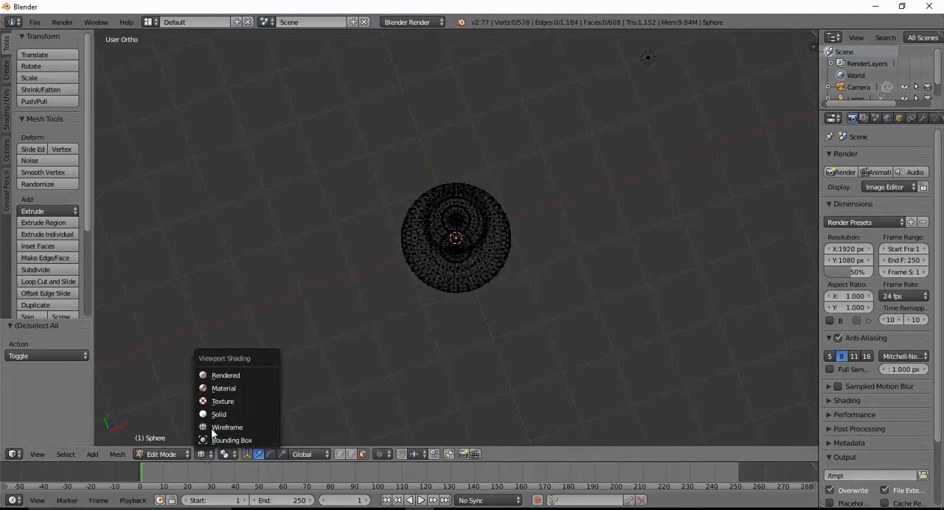
{"action": "left_click", "coordinate": [218, 417]}
{"action": "scroll", "coordinate": [371, 359], "scroll_direction": "up", "scroll_amount": 2}
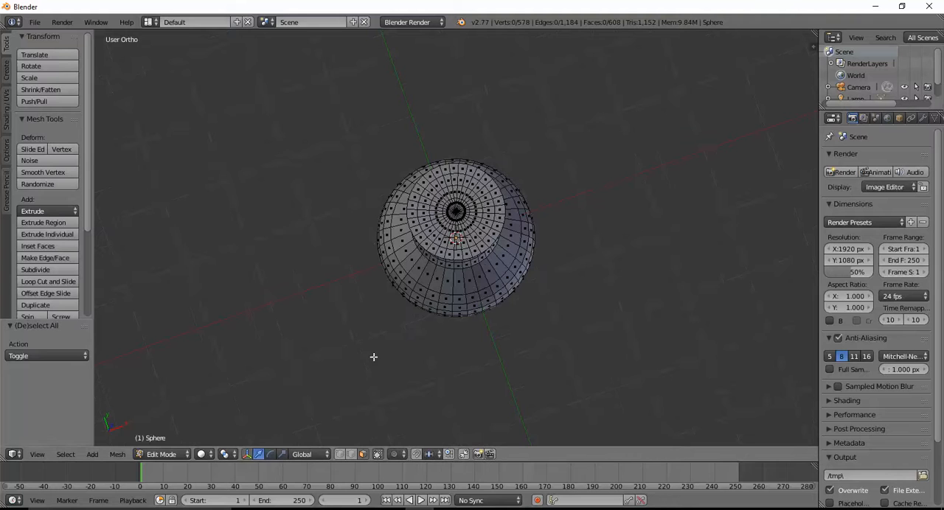
{"action": "scroll", "coordinate": [491, 282], "scroll_direction": "up", "scroll_amount": 2}
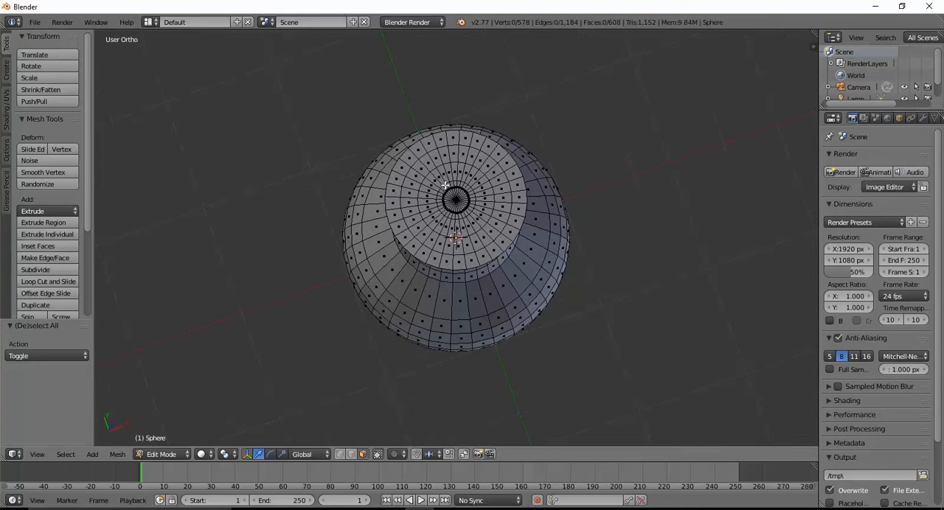
{"action": "key", "text": "c"}
{"action": "mouse_move", "coordinate": [449, 171]}
{"action": "left_mouse_down"}
{"action": "mouse_move", "coordinate": [447, 150]}
{"action": "mouse_move", "coordinate": [400, 201]}
{"action": "mouse_move", "coordinate": [417, 201]}
{"action": "mouse_move", "coordinate": [432, 235]}
{"action": "left_mouse_up"}
{"action": "key", "text": "Escape"}
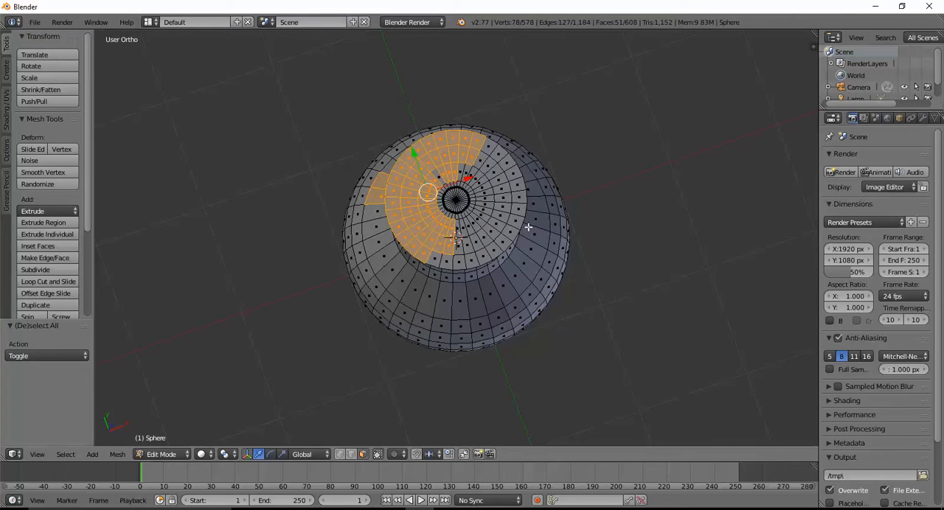
{"action": "key", "text": "a"}
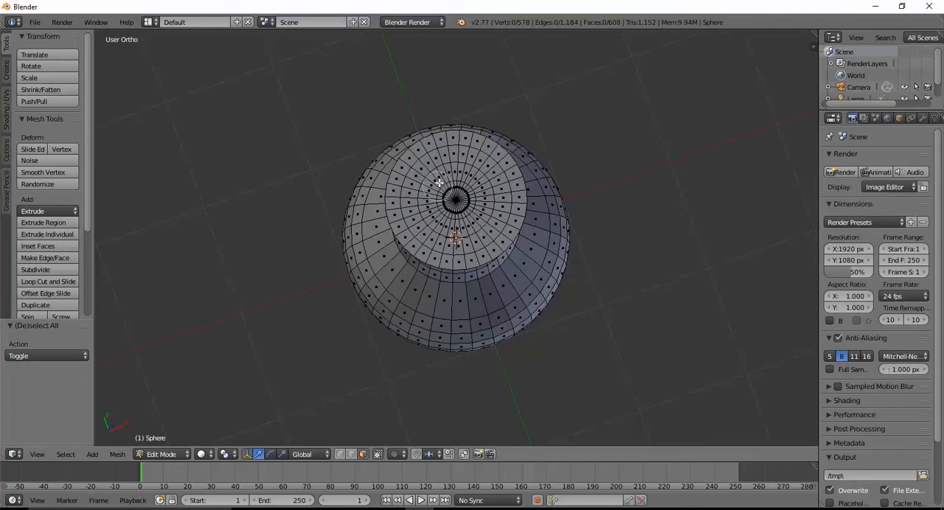
Delete all the faces of the flat cap to open the vase's mouth, leaving the stray face on the body out of the selection.
{"action": "key", "text": "c"}
{"action": "mouse_move", "coordinate": [442, 158]}
{"action": "left_mouse_down"}
{"action": "mouse_move", "coordinate": [431, 155]}
{"action": "mouse_move", "coordinate": [404, 197]}
{"action": "mouse_move", "coordinate": [422, 234]}
{"action": "mouse_move", "coordinate": [441, 247]}
{"action": "mouse_move", "coordinate": [468, 240]}
{"action": "mouse_move", "coordinate": [478, 222]}
{"action": "mouse_move", "coordinate": [492, 247]}
{"action": "mouse_move", "coordinate": [508, 225]}
{"action": "mouse_move", "coordinate": [493, 221]}
{"action": "mouse_move", "coordinate": [511, 201]}
{"action": "mouse_move", "coordinate": [491, 158]}
{"action": "mouse_move", "coordinate": [465, 171]}
{"action": "mouse_move", "coordinate": [463, 205]}
{"action": "mouse_move", "coordinate": [435, 194]}
{"action": "left_mouse_up"}
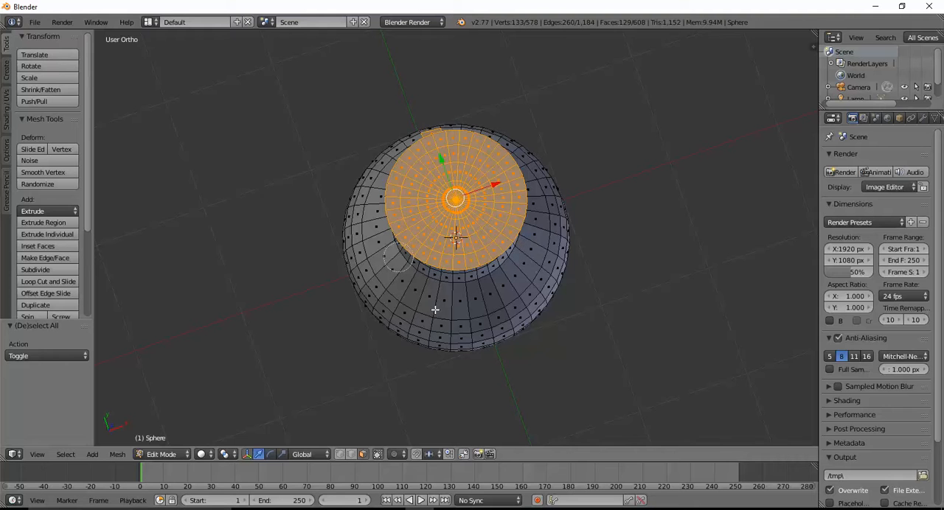
{"action": "key", "text": "Escape"}
{"action": "middle_click_drag", "start_coordinate": [413, 356], "coordinate": [534, 316]}
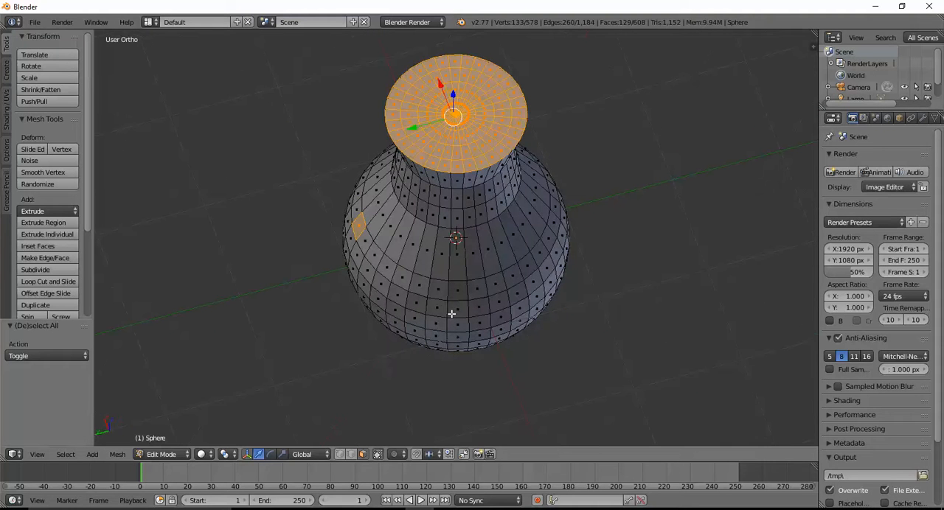
{"action": "right_click", "coordinate": [358, 229], "text": "shift"}
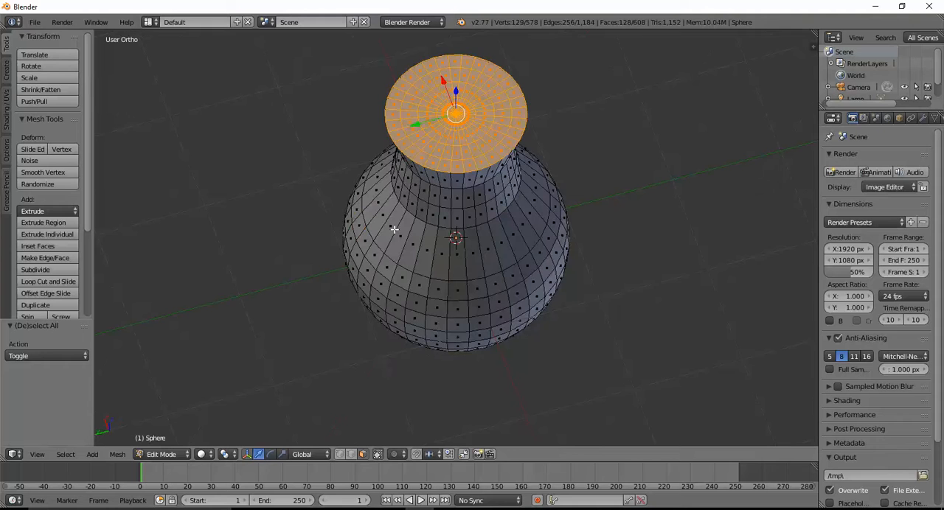
{"action": "middle_click_drag", "start_coordinate": [424, 219], "coordinate": [448, 235]}
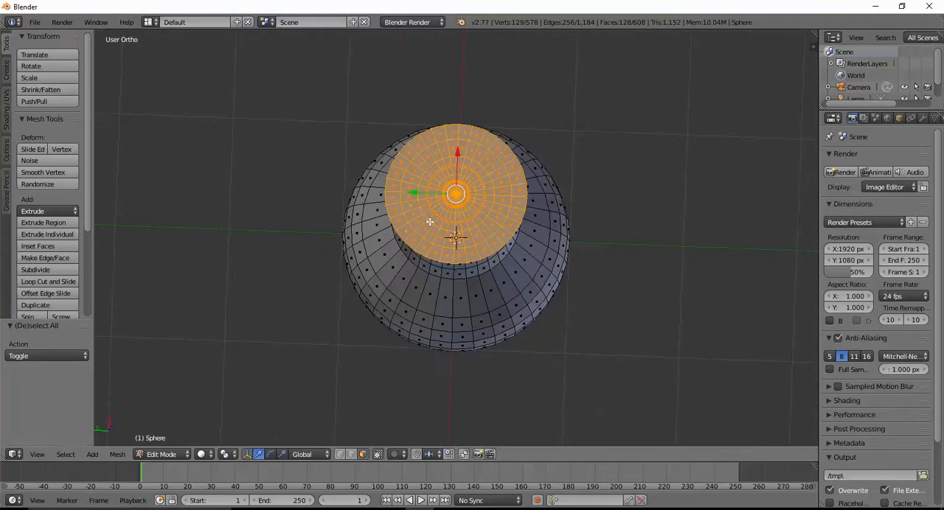
{"action": "key", "text": "x"}
{"action": "left_click", "coordinate": [428, 216]}
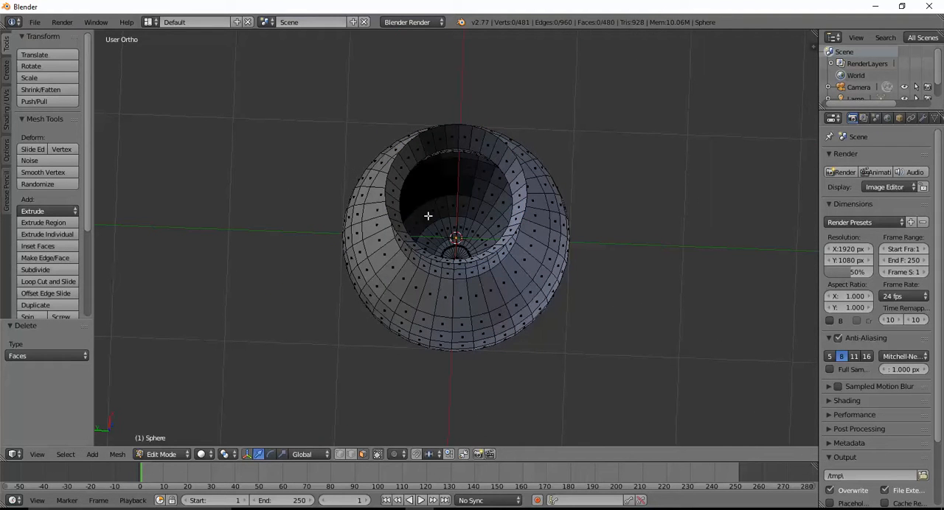
Add a Subdivision Surface modifier to the vase and set its View subdivisions to 2.
{"action": "middle_click_drag", "start_coordinate": [429, 216], "coordinate": [450, 216]}
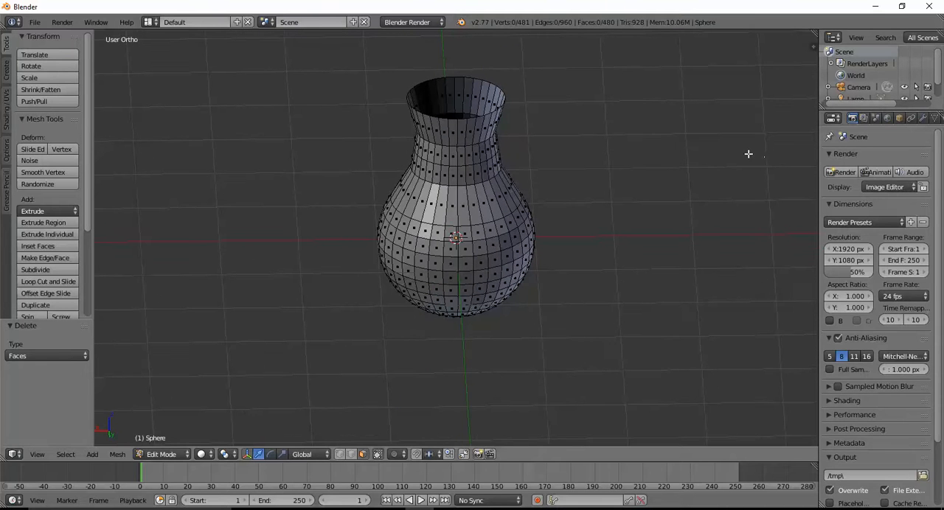
{"action": "left_click", "coordinate": [923, 118]}
{"action": "left_click", "coordinate": [893, 159]}
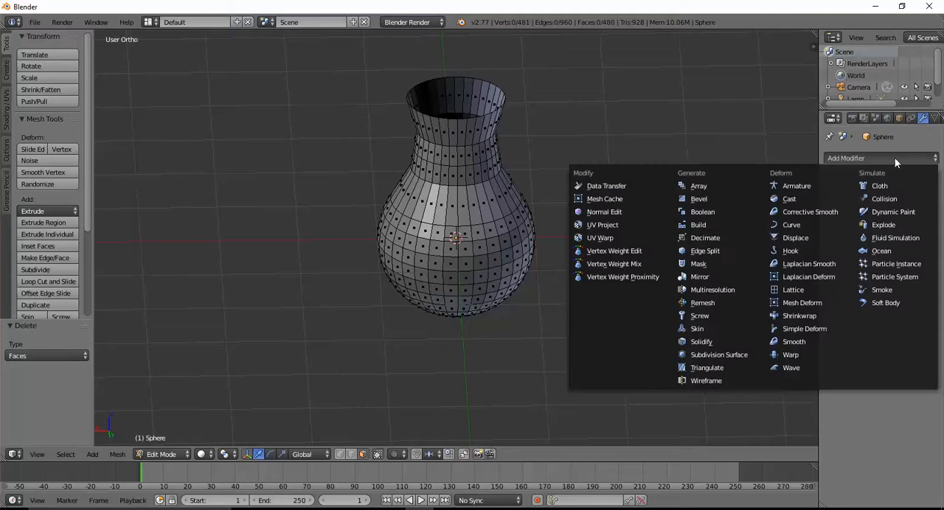
{"action": "left_click", "coordinate": [732, 354]}
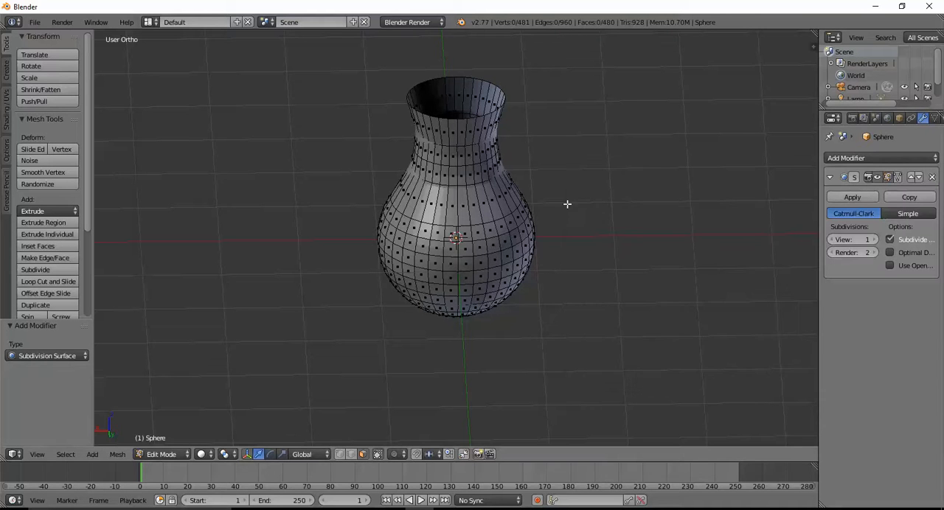
{"action": "middle_click_drag", "start_coordinate": [567, 204], "coordinate": [531, 226]}
{"action": "left_click", "coordinate": [872, 240]}
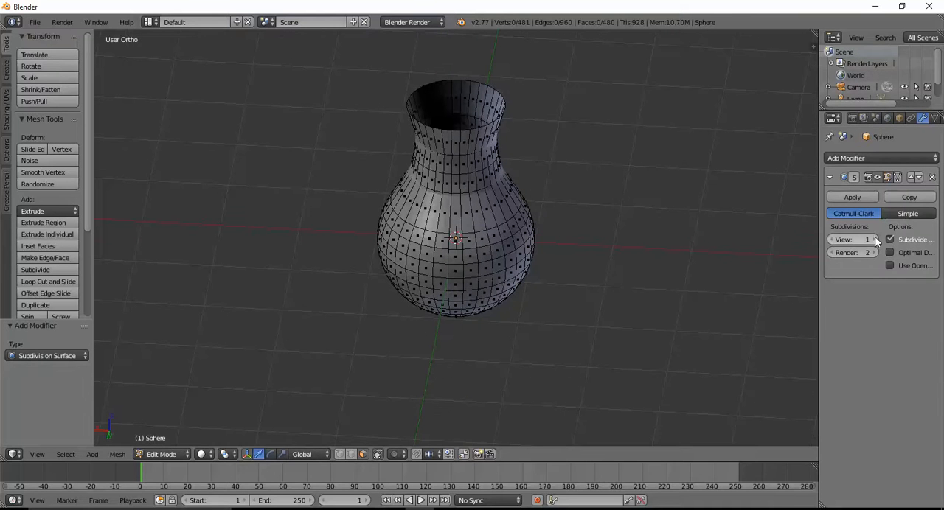
Return the vase to Object Mode and apply smooth shading to it.
{"action": "middle_click_drag", "start_coordinate": [603, 126], "coordinate": [531, 141]}
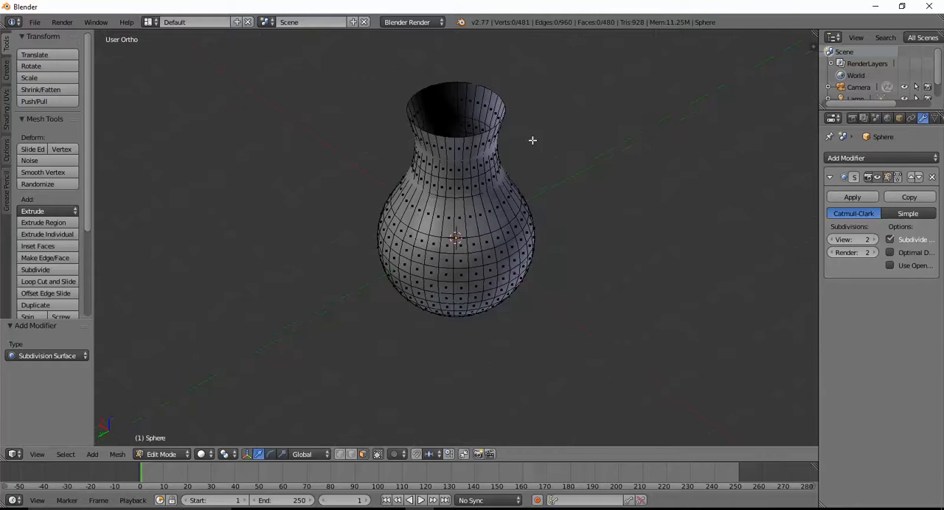
{"action": "left_click", "coordinate": [171, 455]}
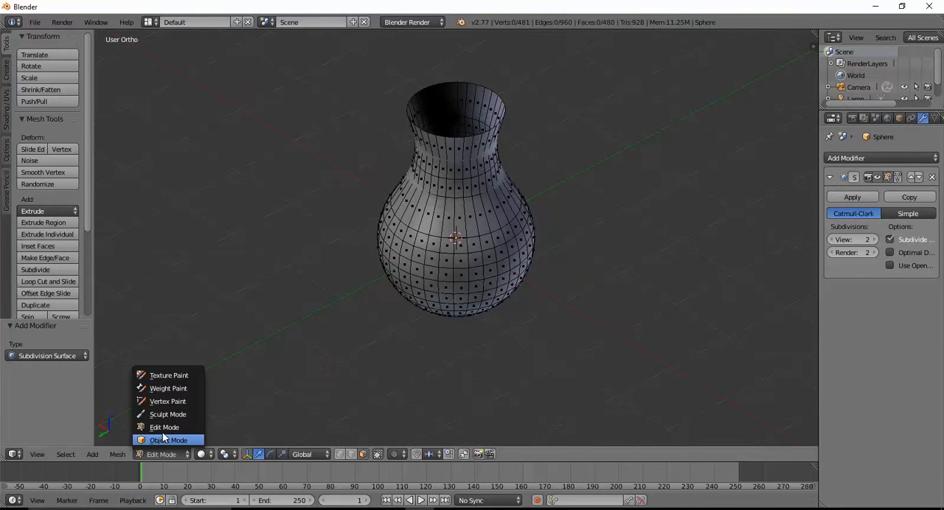
{"action": "left_click", "coordinate": [166, 441]}
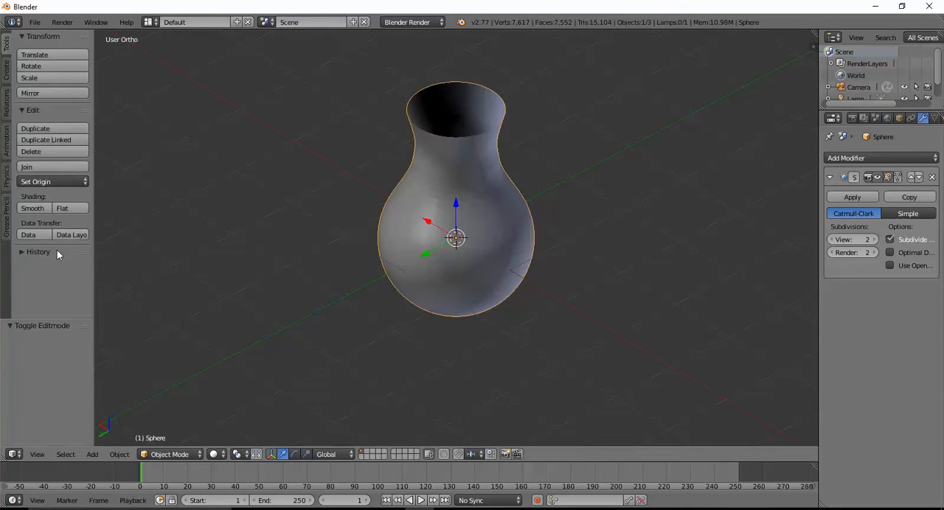
{"action": "left_click", "coordinate": [32, 209]}
{"action": "middle_click_drag", "start_coordinate": [273, 321], "coordinate": [401, 176]}
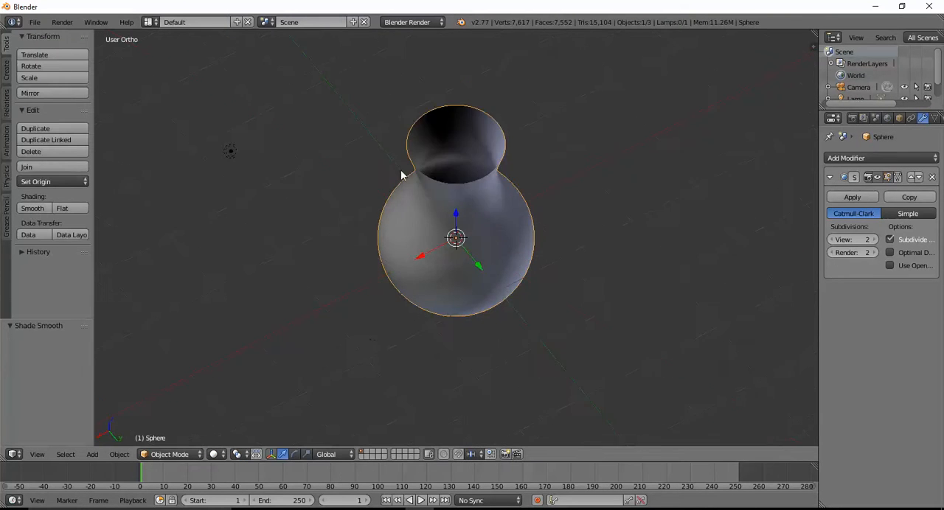
Give the vase's wall thickness with a Solidify modifier set to a thickness of 0.0630.
{"action": "middle_click_drag", "start_coordinate": [343, 303], "coordinate": [440, 343]}
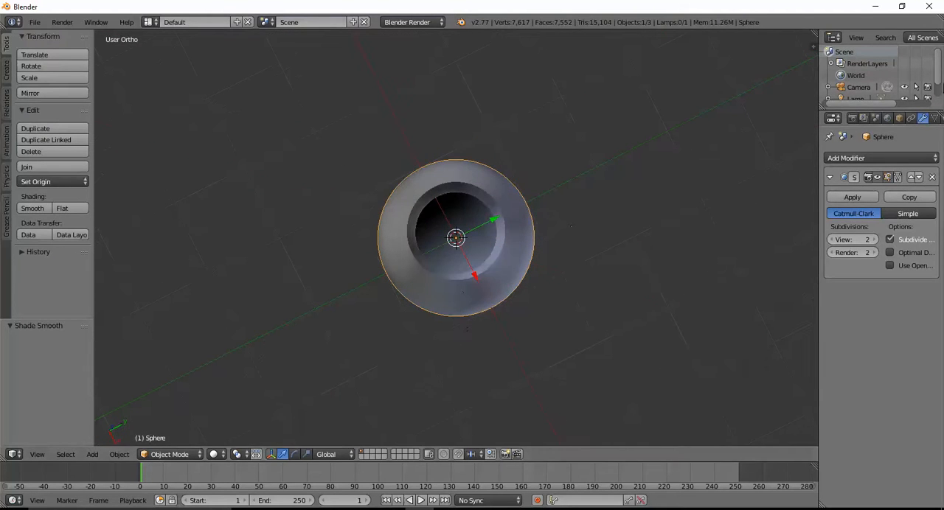
{"action": "left_click", "coordinate": [845, 158]}
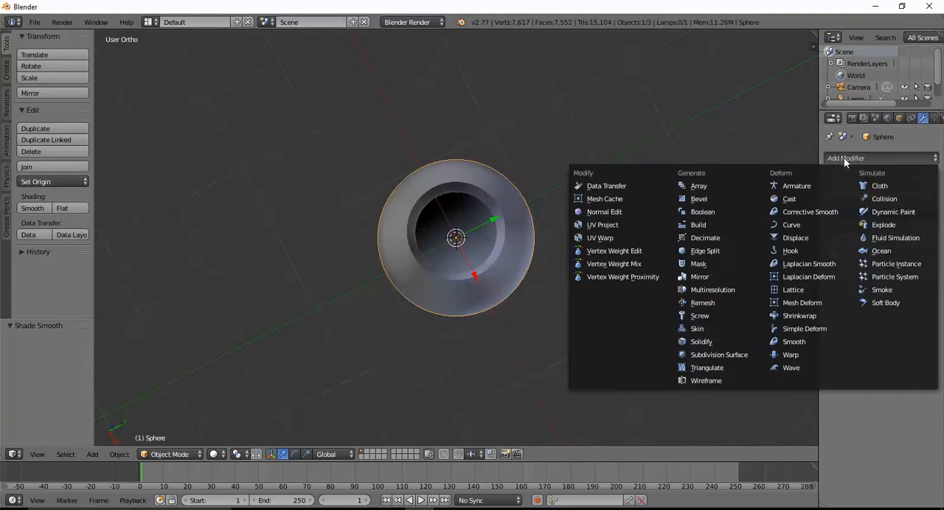
{"action": "left_click", "coordinate": [712, 341]}
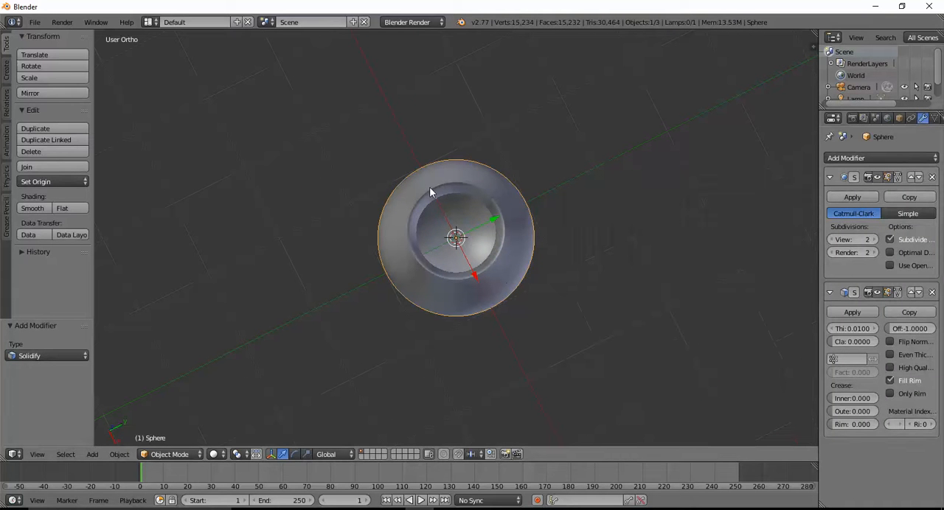
{"action": "middle_click_drag", "start_coordinate": [457, 249], "coordinate": [465, 226]}
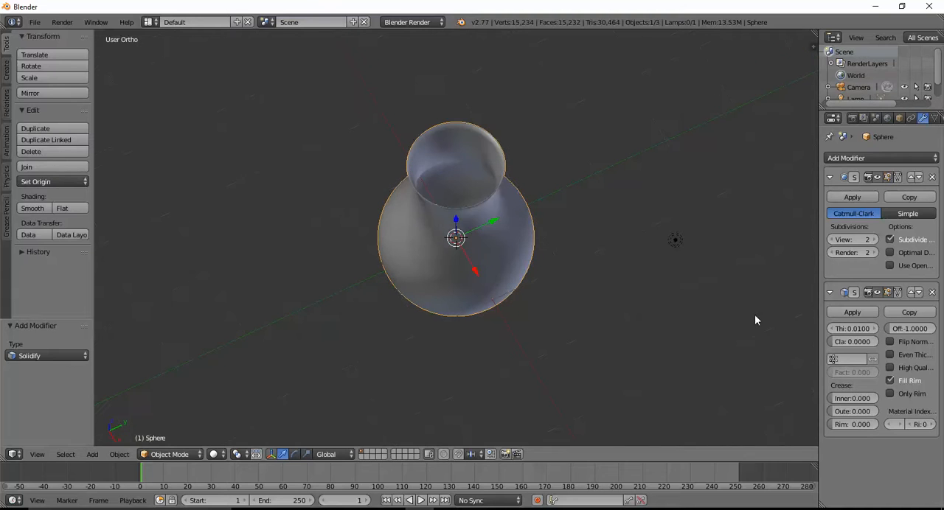
{"action": "left_click_drag", "start_coordinate": [853, 329], "coordinate": [881, 329]}
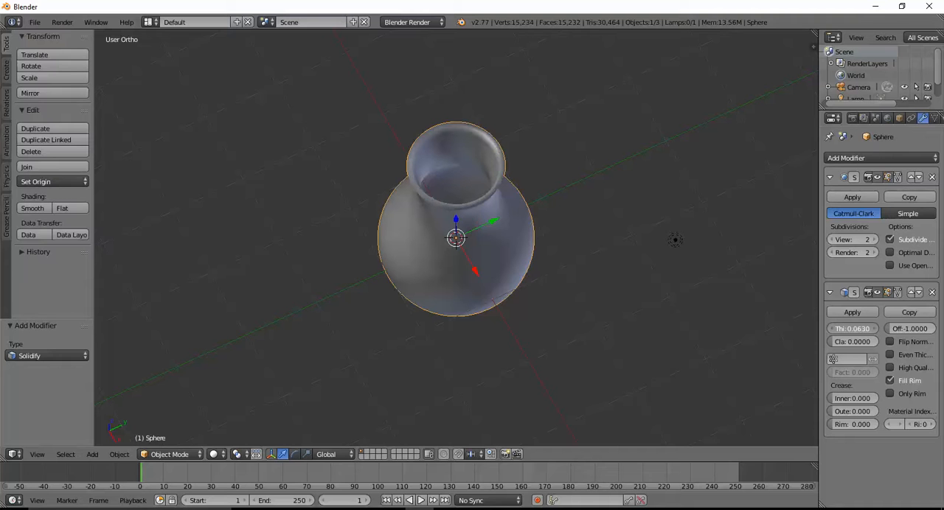
Check the thickened vase from several sides and add a cylinder mesh with 32 vertices at its centre.
{"action": "middle_click_drag", "start_coordinate": [522, 264], "coordinate": [586, 247]}
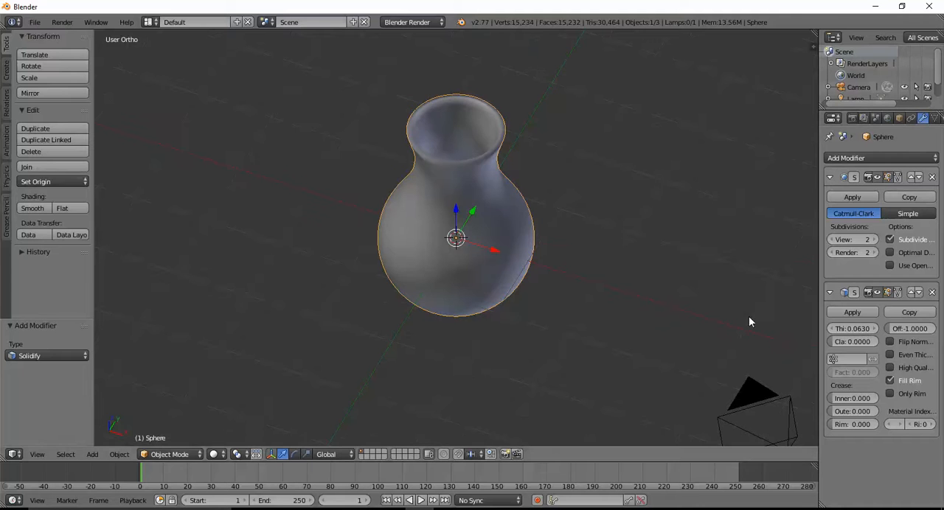
{"action": "middle_click_drag", "start_coordinate": [502, 278], "coordinate": [463, 271]}
{"action": "middle_click_drag", "start_coordinate": [531, 223], "coordinate": [467, 258]}
{"action": "middle_click_drag", "start_coordinate": [541, 268], "coordinate": [414, 236]}
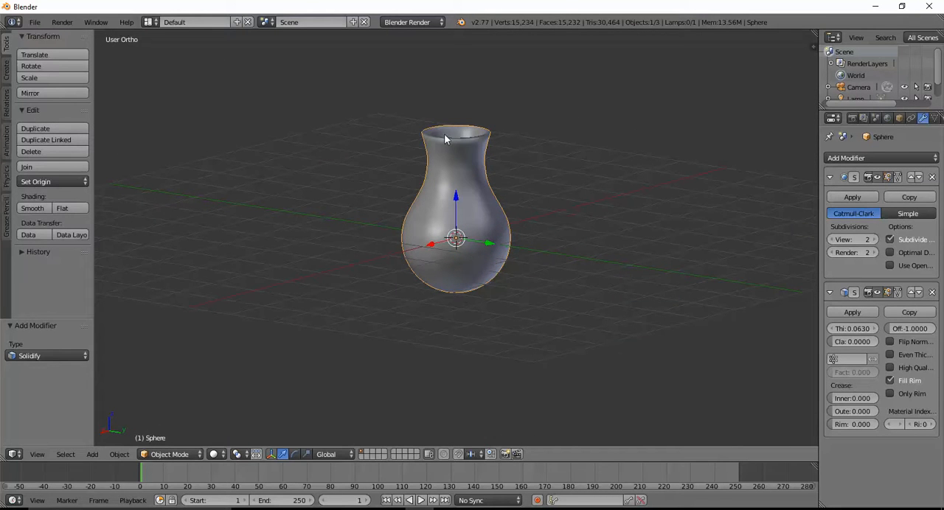
{"action": "left_click", "coordinate": [92, 455]}
{"action": "mouse_move", "coordinate": [107, 440]}
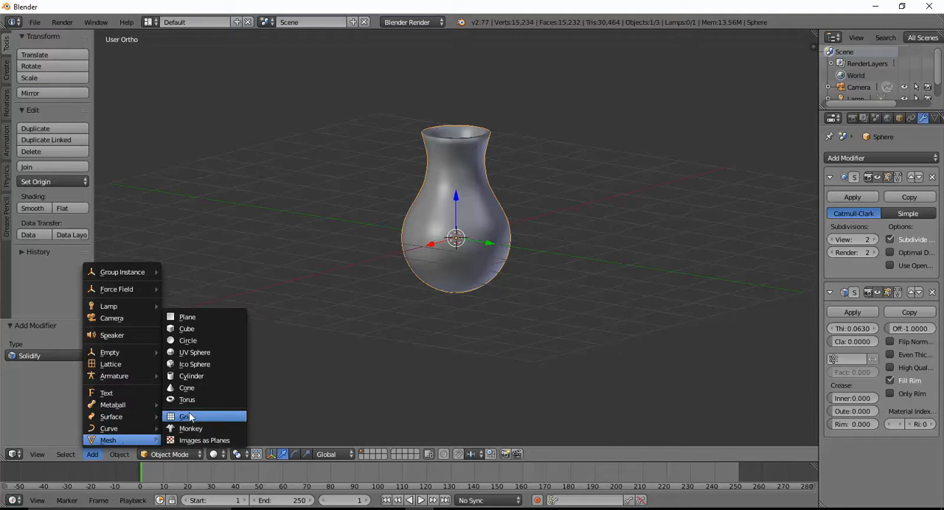
{"action": "left_click", "coordinate": [193, 376]}
Flatten the cylinder into a thin disc by scaling it down along Z and enlarging it again by about 1.517 along Z.
{"action": "middle_click_drag", "start_coordinate": [381, 336], "coordinate": [329, 324]}
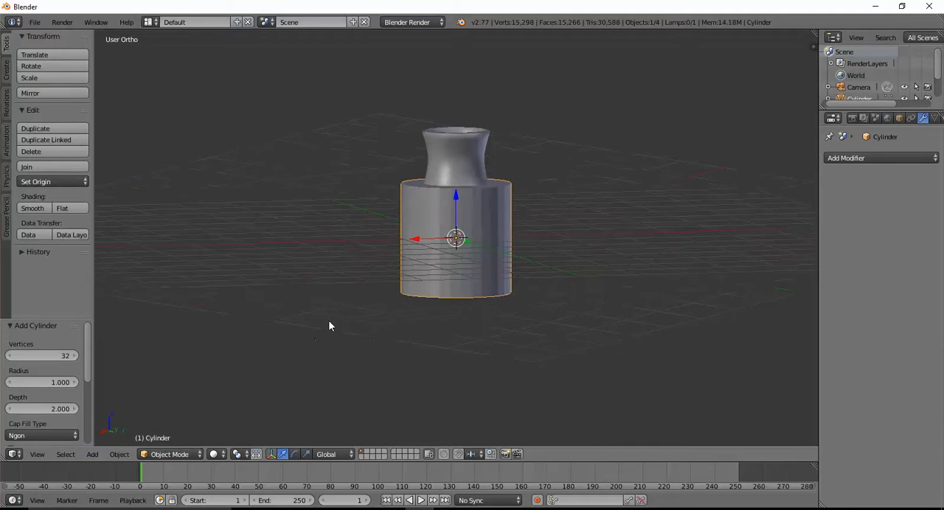
{"action": "left_click", "coordinate": [305, 455]}
{"action": "left_click_drag", "start_coordinate": [453, 193], "coordinate": [455, 237]}
{"action": "left_click_drag", "start_coordinate": [453, 194], "coordinate": [456, 177]}
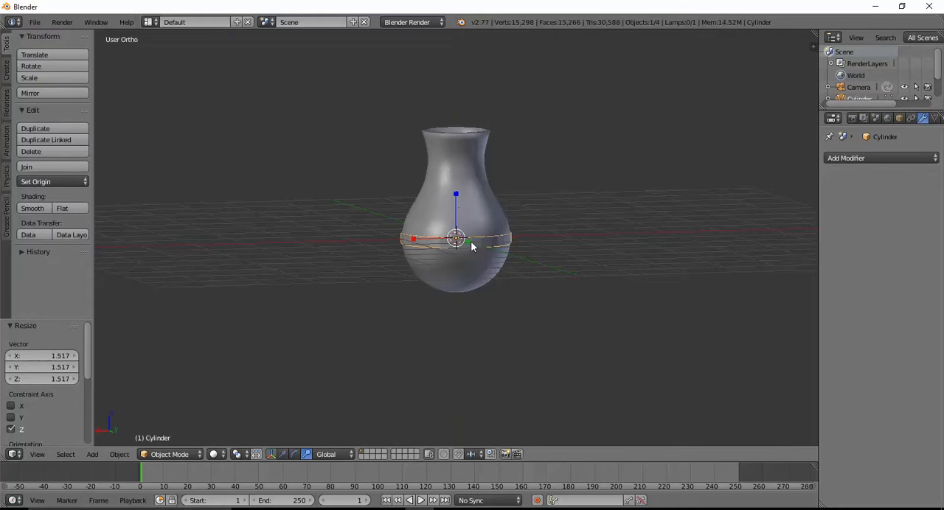
Move the disc about 1.038 down along Z so that it sits under the vase as a base.
{"action": "left_click", "coordinate": [283, 455]}
{"action": "left_click_drag", "start_coordinate": [454, 197], "coordinate": [446, 252]}
{"action": "middle_click_drag", "start_coordinate": [559, 292], "coordinate": [511, 283]}
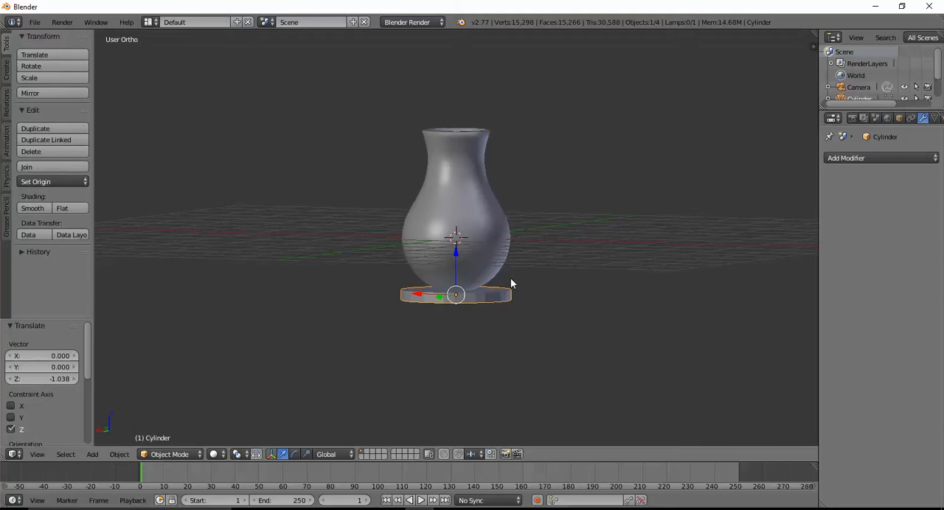
Add two horizontal loop cuts around the disc's side in Edit Mode and spread them apart by scaling about 1.351 along Z.
{"action": "key", "text": "Tab"}
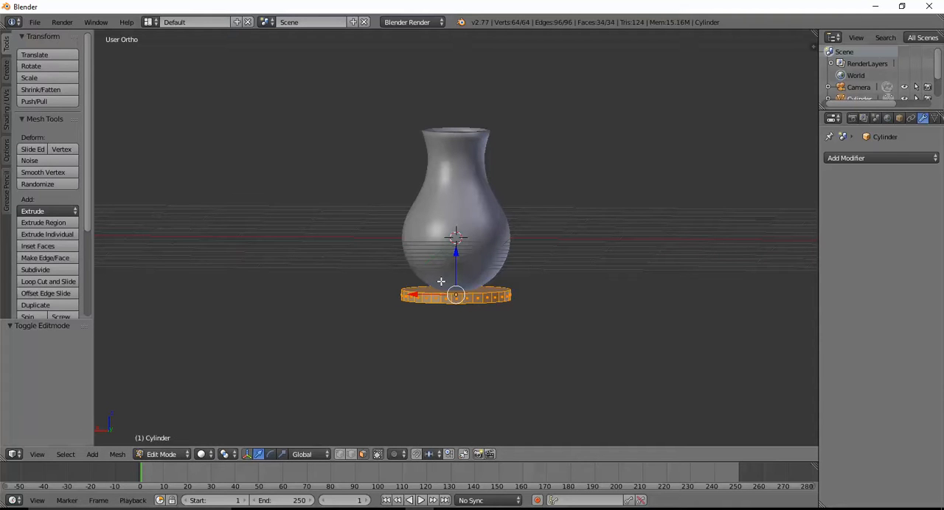
{"action": "key", "text": "ctrl+r"}
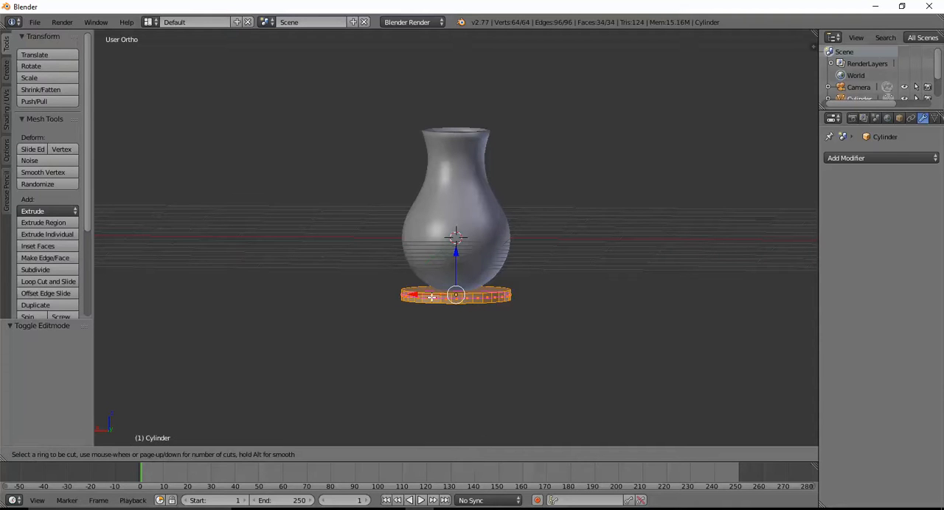
{"action": "scroll", "coordinate": [432, 297], "scroll_direction": "up", "scroll_amount": 1}
{"action": "left_click", "coordinate": [431, 297]}
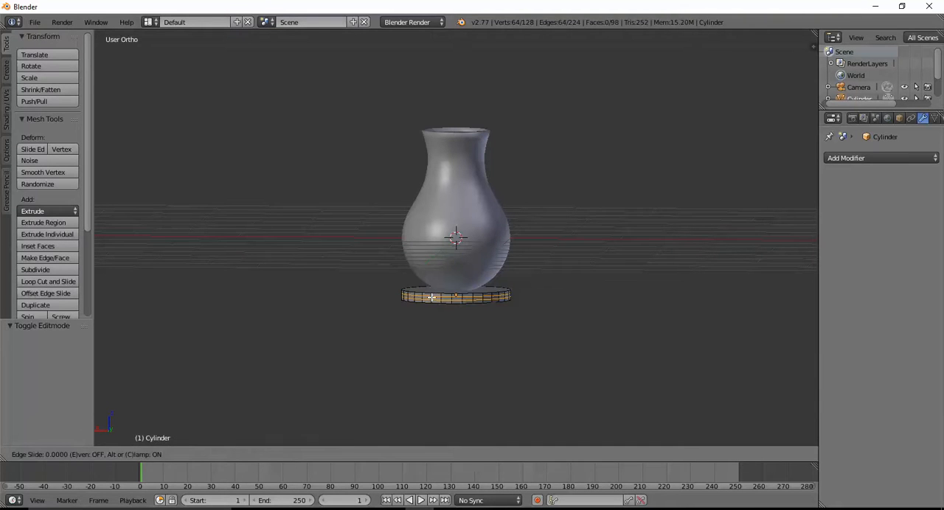
{"action": "left_click", "coordinate": [446, 291]}
{"action": "left_click", "coordinate": [282, 455]}
{"action": "left_click_drag", "start_coordinate": [456, 252], "coordinate": [456, 237]}
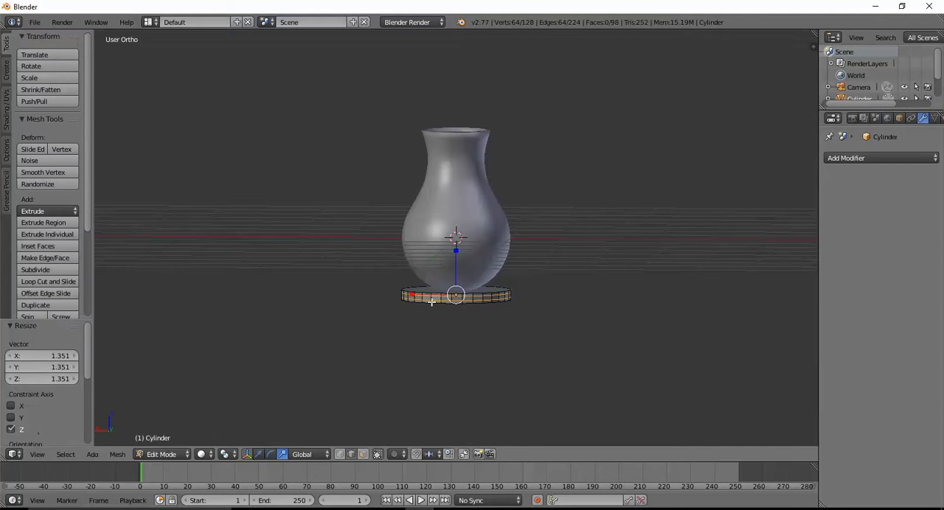
Select the whole disc mesh and scale it uniformly to about 0.821.
{"action": "middle_click_drag", "start_coordinate": [443, 299], "coordinate": [479, 315]}
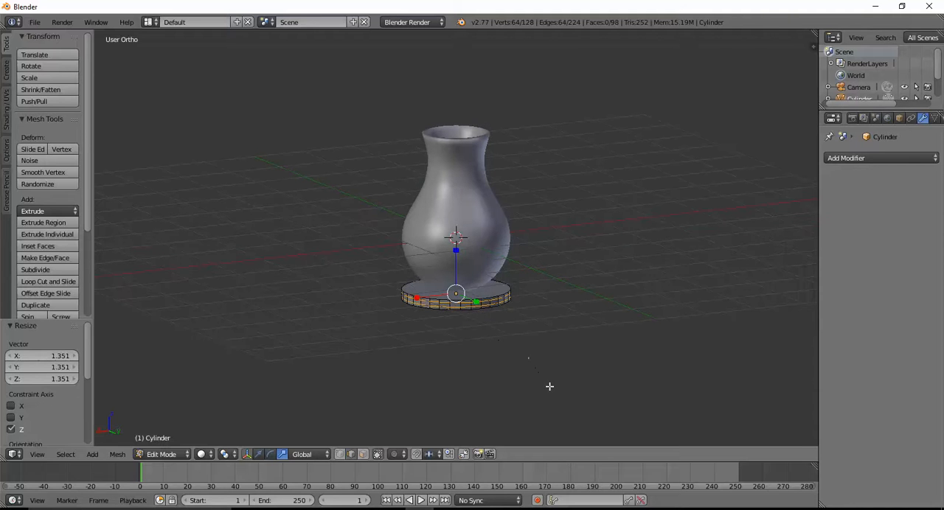
{"action": "key", "text": "a"}
{"action": "key", "text": "a"}
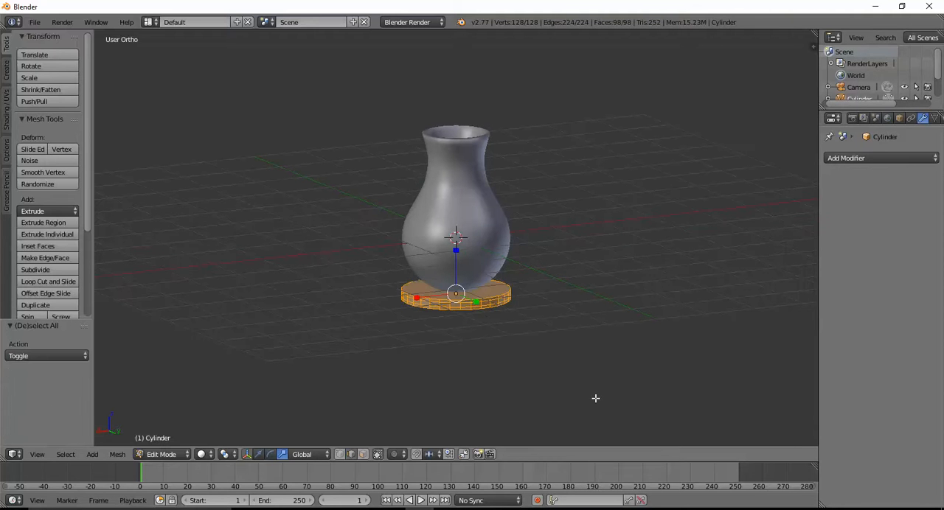
{"action": "key", "text": "s"}
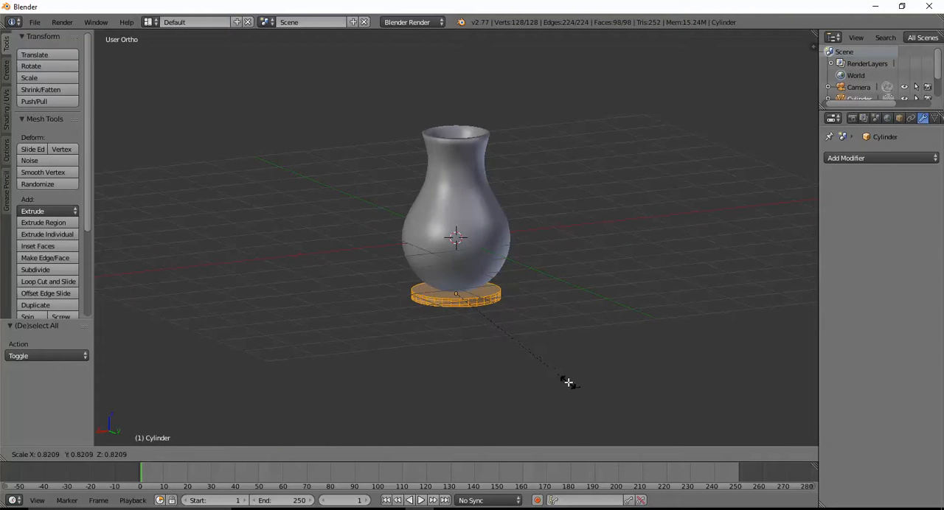
{"action": "left_click", "coordinate": [567, 382]}
Add a Subdivision Surface modifier to the base disc and apply smooth shading to it in Object Mode.
{"action": "mouse_move", "coordinate": [518, 398]}
{"action": "middle_mouse_down"}
{"action": "mouse_move", "coordinate": [523, 386]}
{"action": "mouse_move", "coordinate": [511, 386]}
{"action": "mouse_move", "coordinate": [545, 395]}
{"action": "middle_mouse_up"}
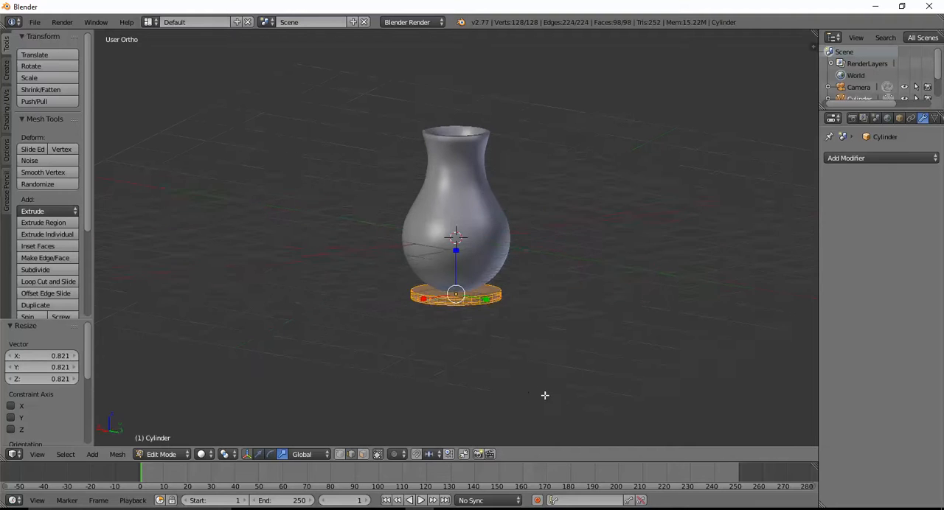
{"action": "left_click", "coordinate": [842, 158]}
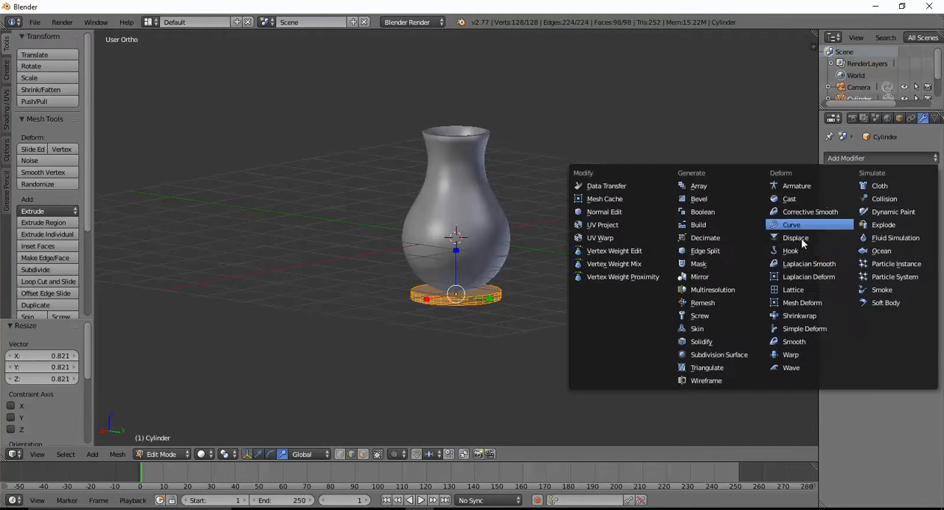
{"action": "left_click", "coordinate": [719, 355]}
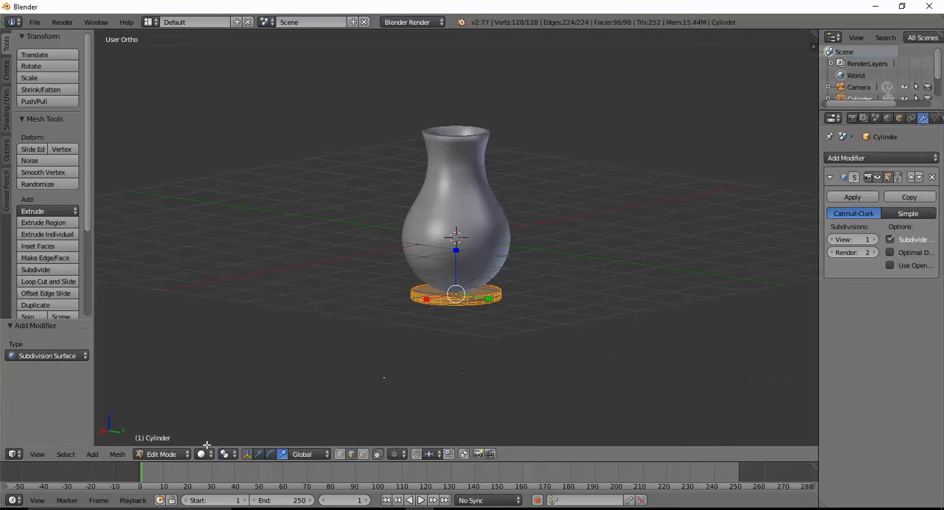
{"action": "left_click", "coordinate": [155, 455]}
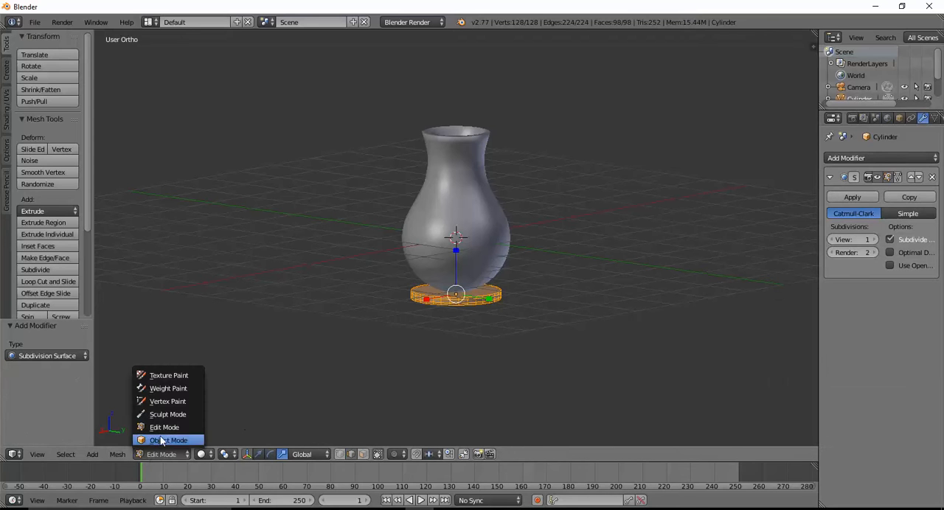
{"action": "left_click", "coordinate": [167, 440]}
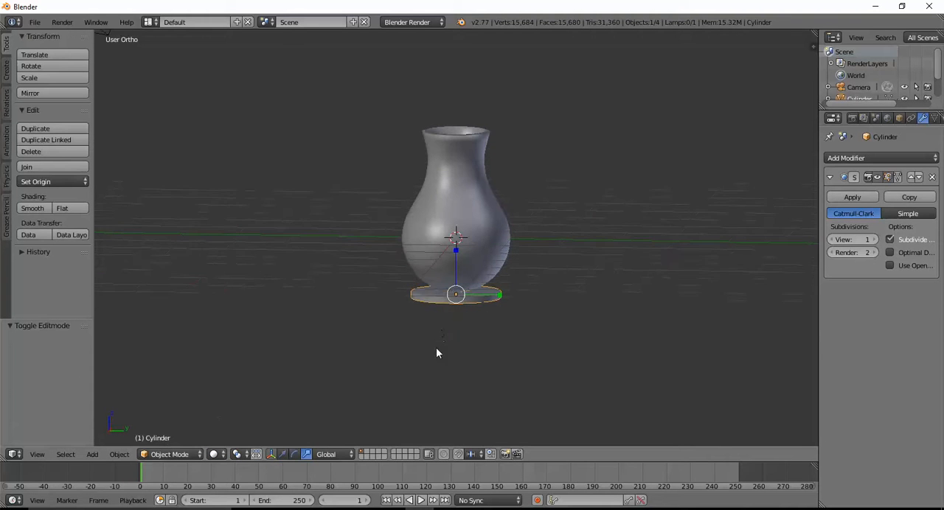
{"action": "left_click", "coordinate": [35, 208]}
{"action": "middle_click_drag", "start_coordinate": [360, 354], "coordinate": [413, 362]}
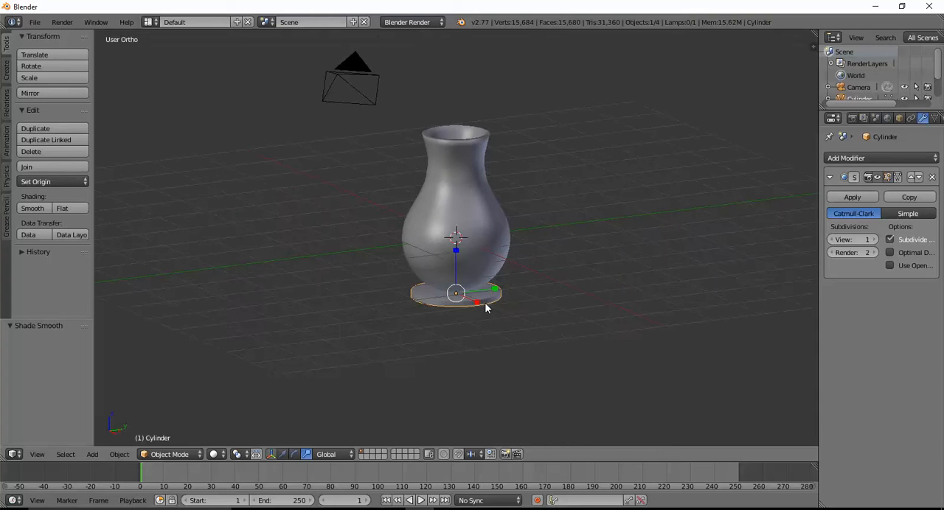
Duplicate the base disc, raise the copy about 3.028 to the vase's mouth and shift it about -0.473 along Y.
{"action": "key", "text": "shift+d"}
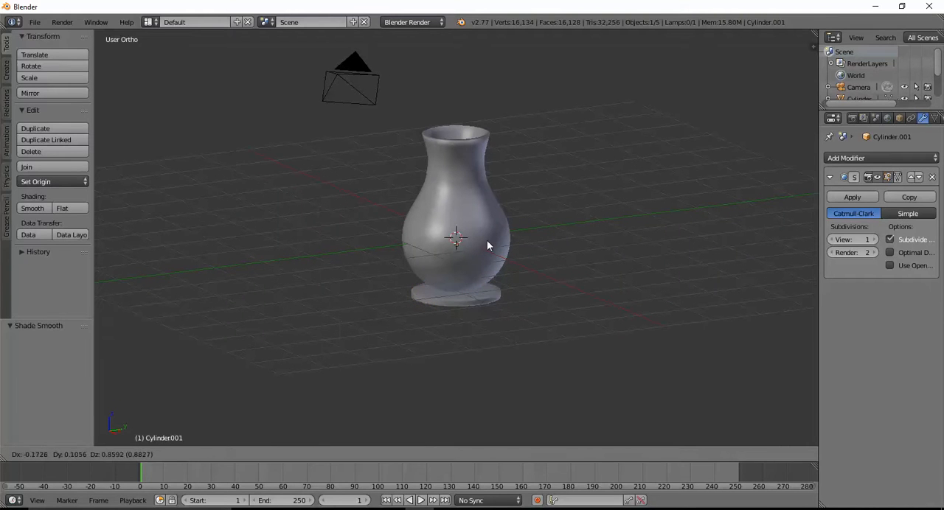
{"action": "left_click", "coordinate": [493, 139]}
{"action": "middle_click_drag", "start_coordinate": [557, 184], "coordinate": [465, 207]}
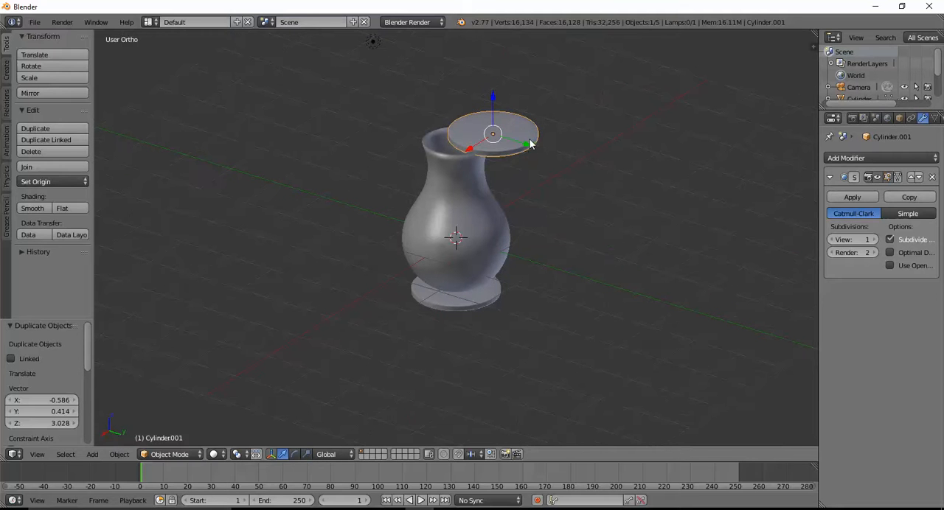
{"action": "left_click_drag", "start_coordinate": [529, 144], "coordinate": [506, 146]}
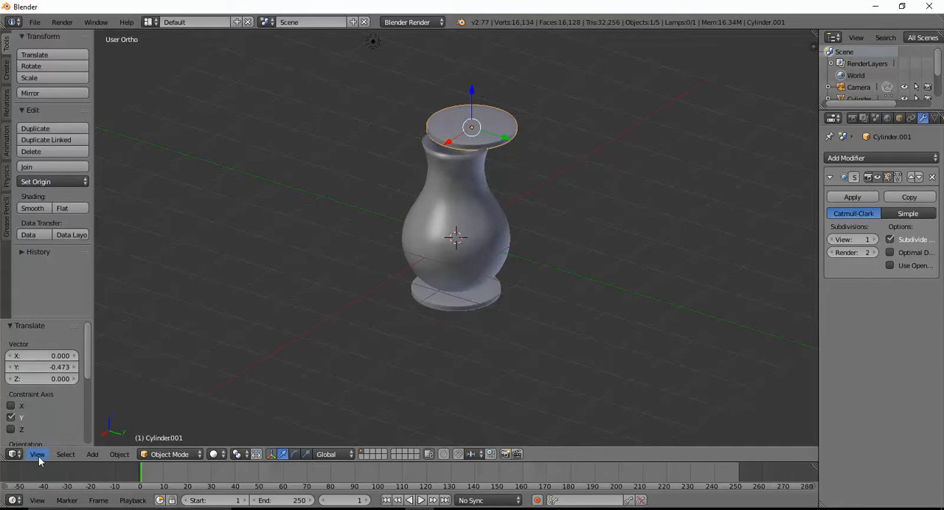
Position the copied disc on the vase's rim in front view, finishing with moves of about 0.14 along X and -0.065 along Z.
{"action": "left_click", "coordinate": [36, 454]}
{"action": "left_click", "coordinate": [54, 377]}
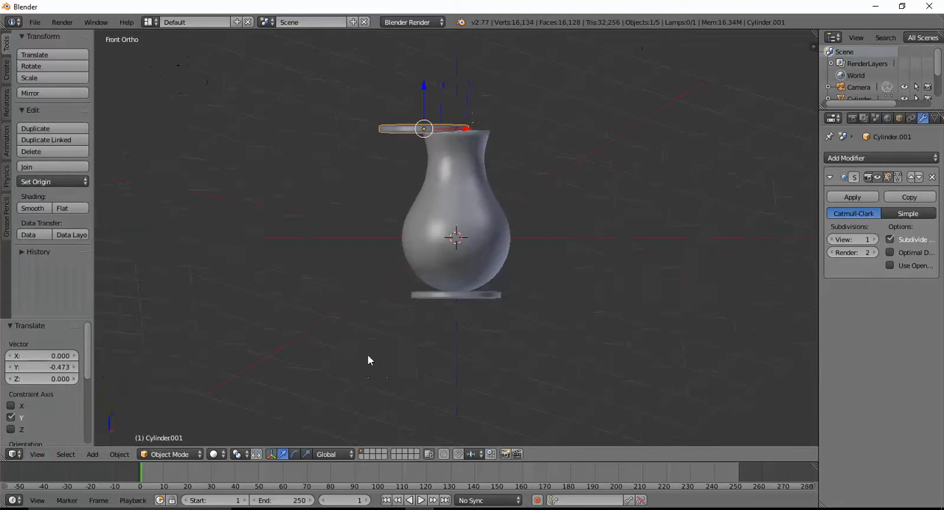
{"action": "left_click_drag", "start_coordinate": [464, 129], "coordinate": [491, 129]}
{"action": "left_click_drag", "start_coordinate": [450, 84], "coordinate": [454, 77]}
{"action": "left_click_drag", "start_coordinate": [494, 125], "coordinate": [501, 125]}
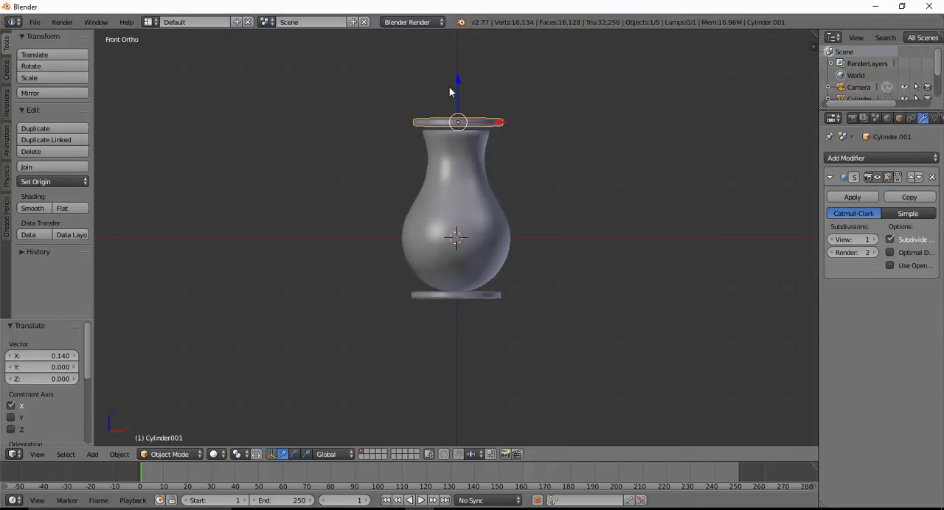
{"action": "left_click_drag", "start_coordinate": [457, 76], "coordinate": [457, 81]}
{"action": "mouse_move", "coordinate": [453, 196]}
{"action": "middle_mouse_down"}
{"action": "mouse_move", "coordinate": [454, 204]}
{"action": "mouse_move", "coordinate": [449, 194]}
{"action": "middle_mouse_up"}
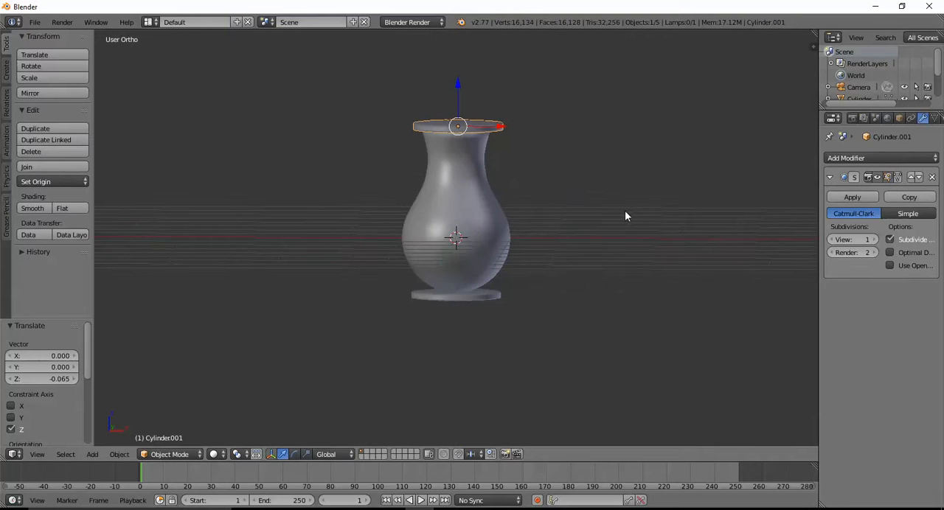
Scale the rim disc uniformly to about 0.928 and move it about -0.146 along X.
{"action": "key", "text": "s"}
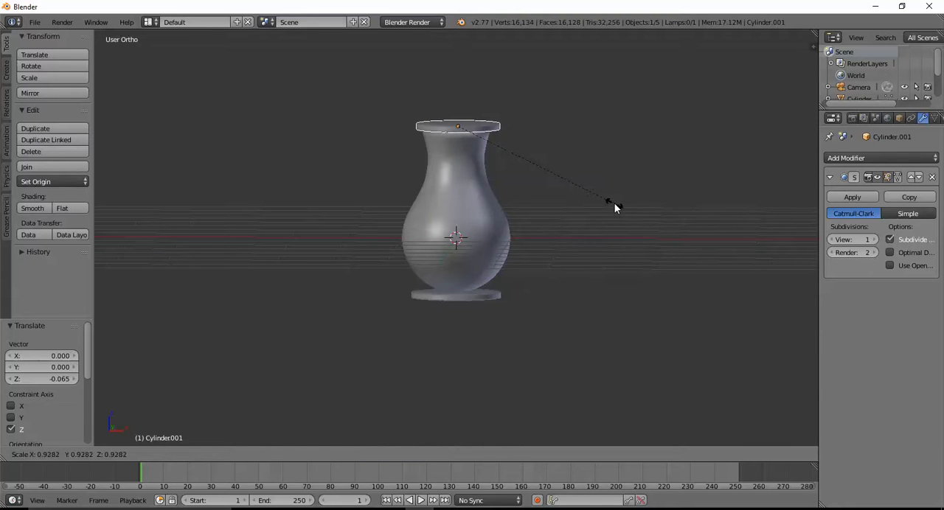
{"action": "left_click", "coordinate": [616, 208]}
{"action": "middle_click_drag", "start_coordinate": [456, 240], "coordinate": [549, 220]}
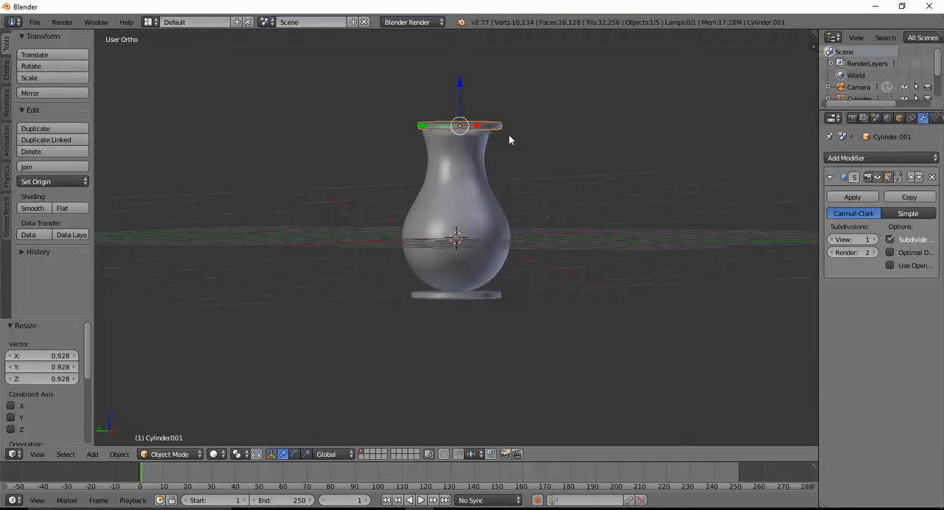
{"action": "left_click_drag", "start_coordinate": [478, 125], "coordinate": [473, 127]}
Centre the rim disc over the vase's mouth along X using the front view, and deselect everything.
{"action": "left_click", "coordinate": [38, 454]}
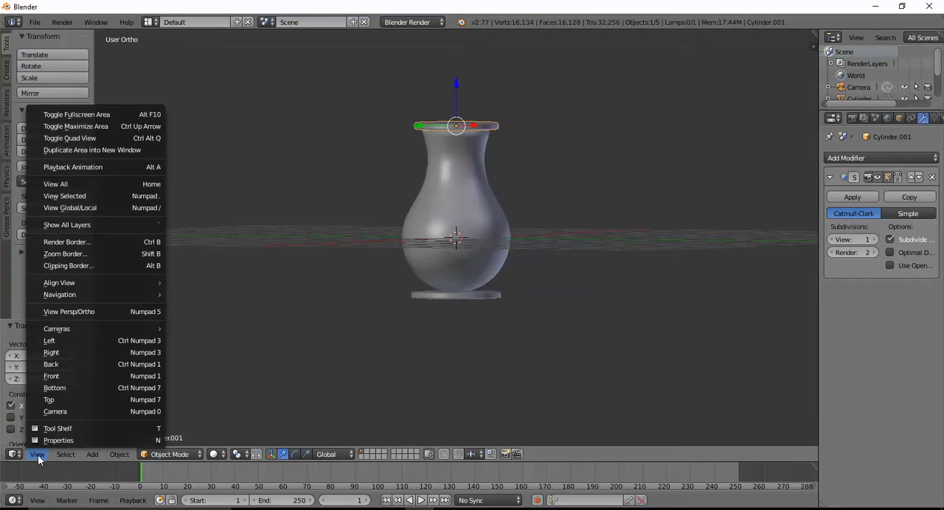
{"action": "left_click", "coordinate": [63, 377]}
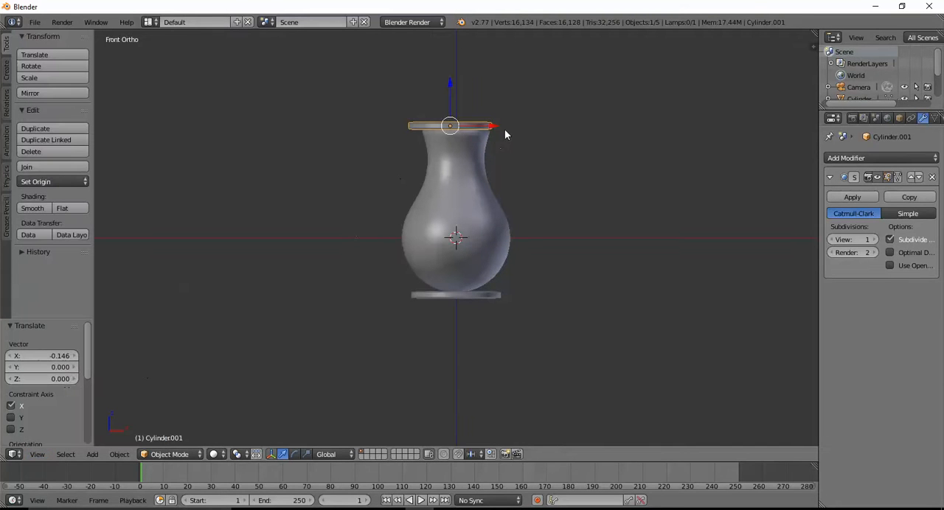
{"action": "left_click_drag", "start_coordinate": [496, 128], "coordinate": [500, 124]}
{"action": "key", "text": "a"}
{"action": "middle_click_drag", "start_coordinate": [506, 266], "coordinate": [612, 263]}
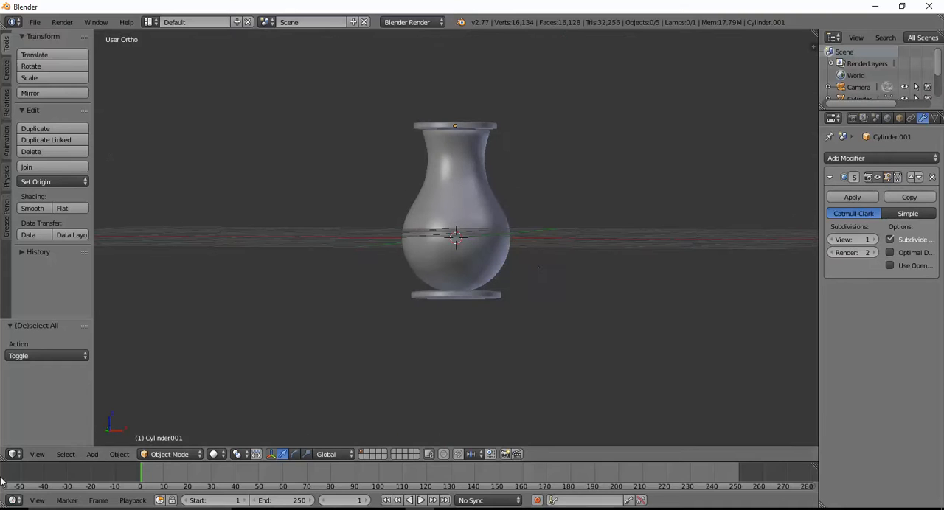
{"action": "left_click", "coordinate": [34, 455]}
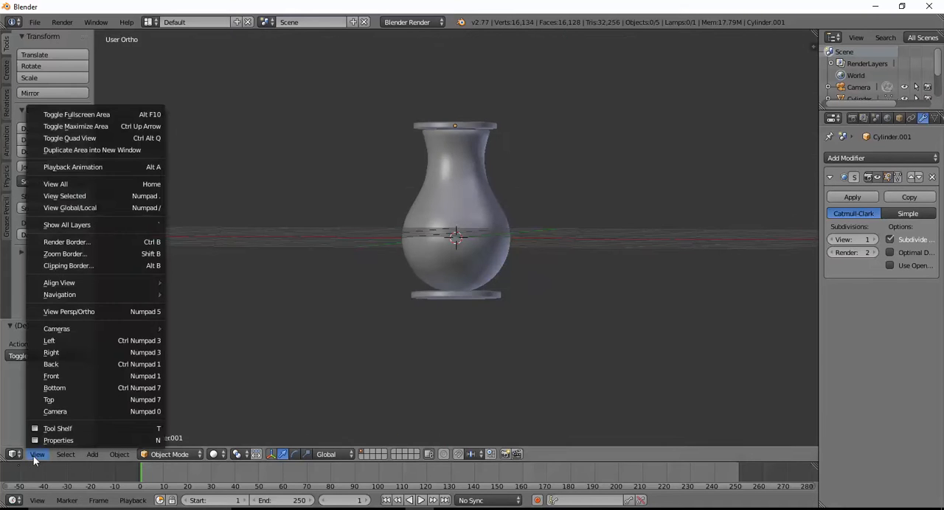
{"action": "left_click", "coordinate": [59, 373]}
{"action": "right_click", "coordinate": [461, 127]}
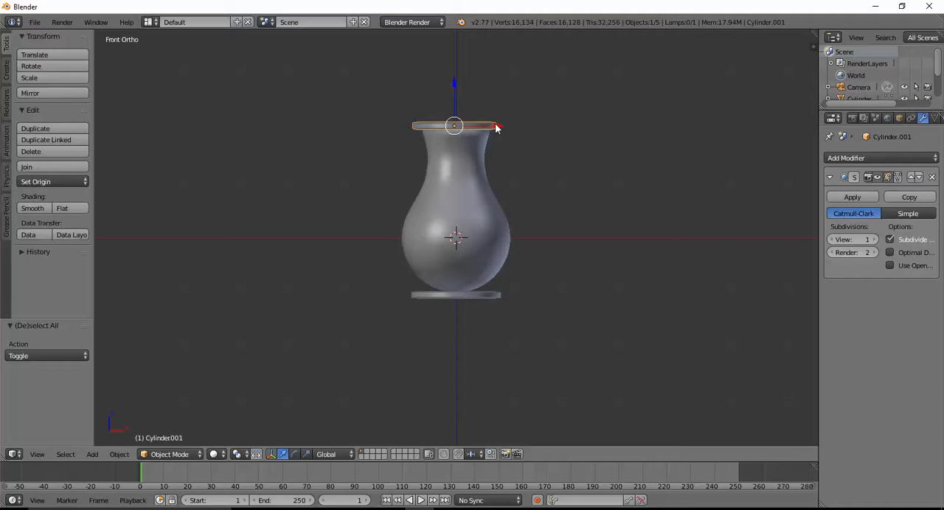
{"action": "left_click_drag", "start_coordinate": [495, 127], "coordinate": [498, 128]}
{"action": "middle_click_drag", "start_coordinate": [501, 181], "coordinate": [440, 271]}
{"action": "key", "text": "a"}
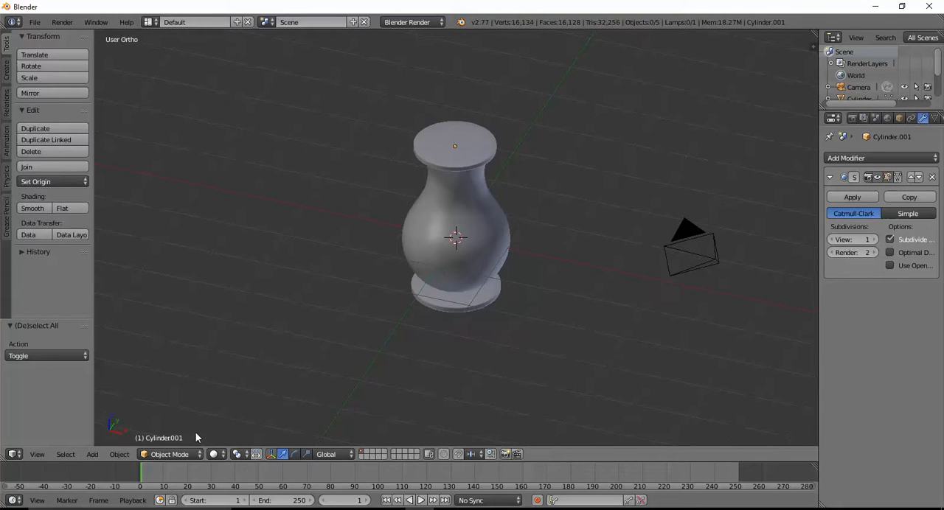
Add a plane, move it about 1.539 down along Z below the base disc and scale it to about 3.581.
{"action": "left_click", "coordinate": [93, 455]}
{"action": "mouse_move", "coordinate": [103, 446]}
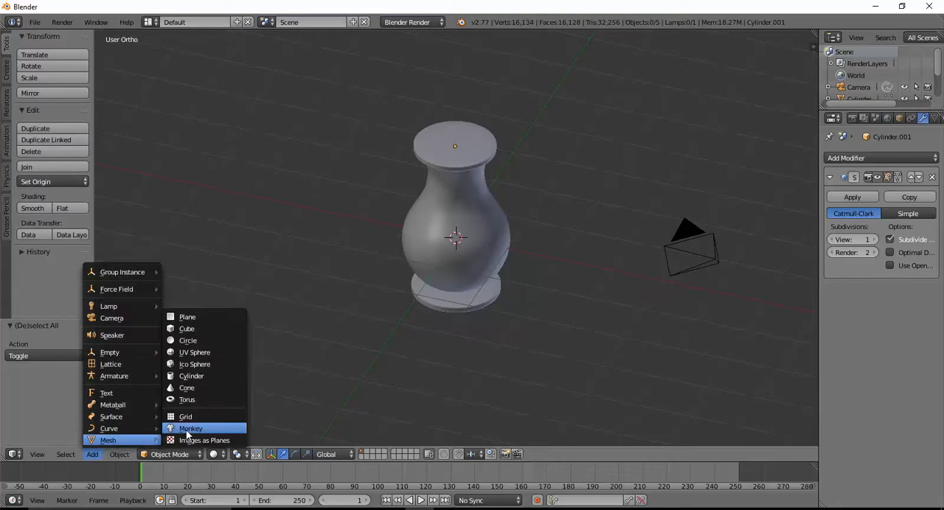
{"action": "left_click", "coordinate": [193, 319]}
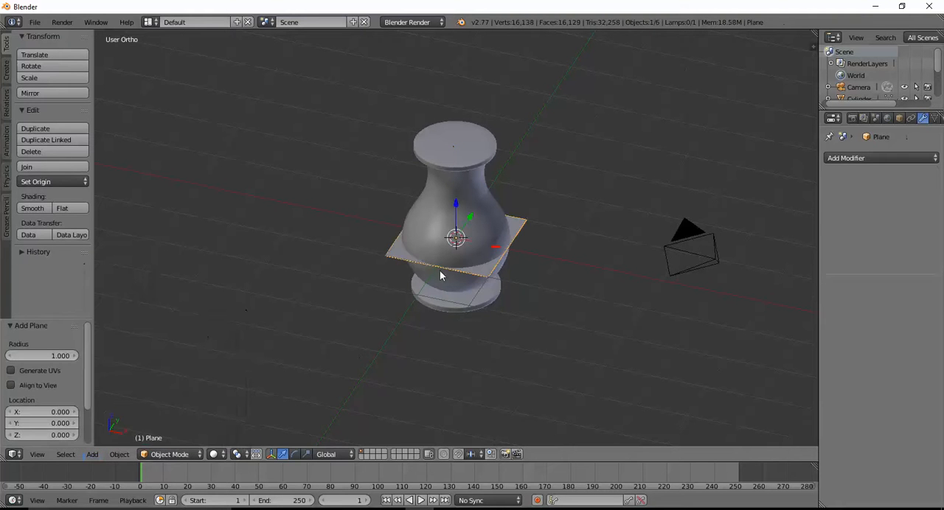
{"action": "left_click_drag", "start_coordinate": [456, 208], "coordinate": [453, 273]}
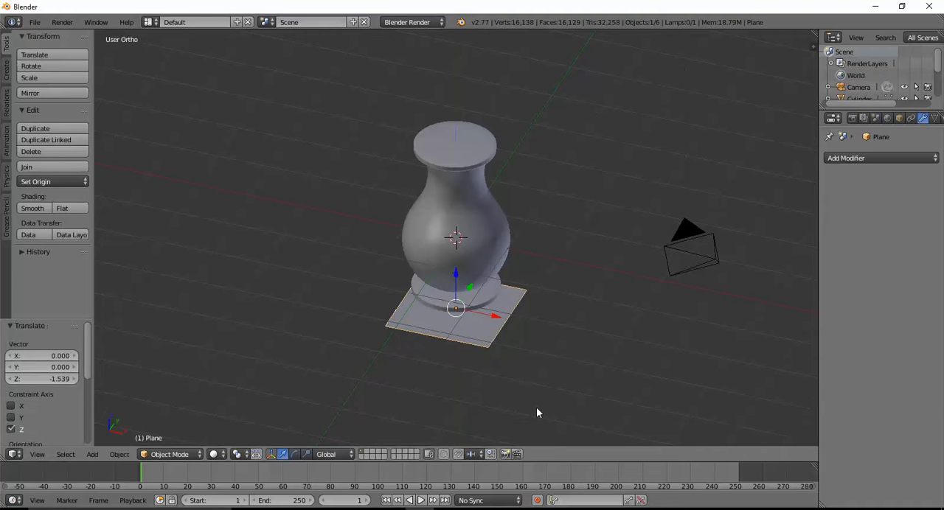
{"action": "key", "text": "s"}
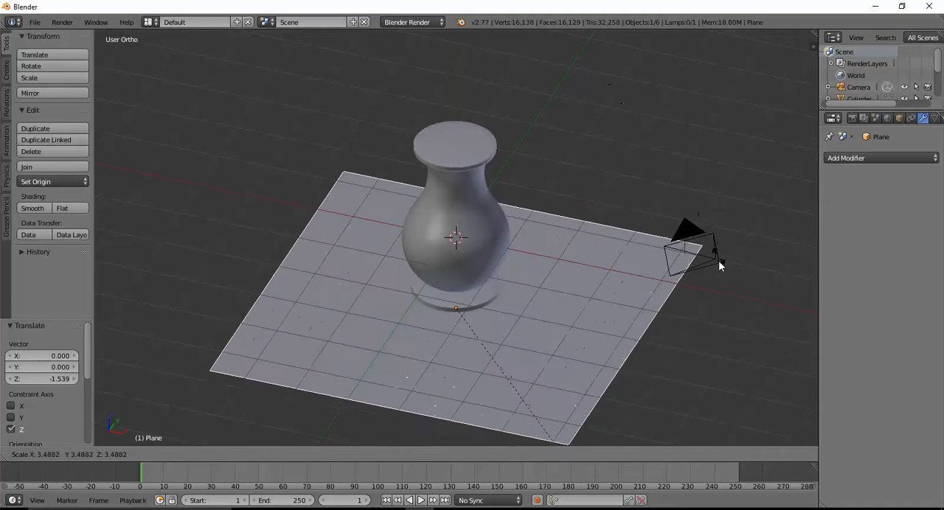
{"action": "left_click", "coordinate": [717, 271]}
{"action": "middle_click_drag", "start_coordinate": [580, 282], "coordinate": [586, 235]}
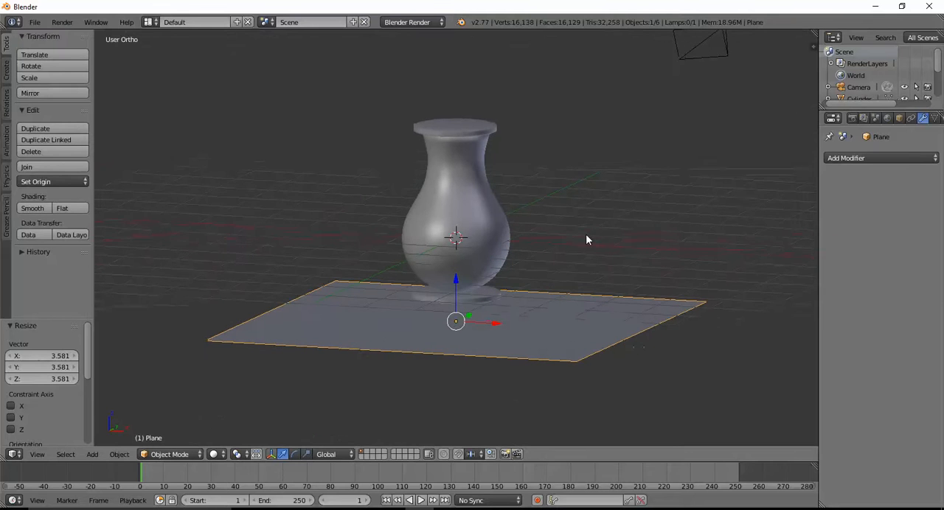
Enlarge the Outliner to list all scene objects and open the plane's name for editing.
{"action": "left_click_drag", "start_coordinate": [915, 107], "coordinate": [915, 209]}
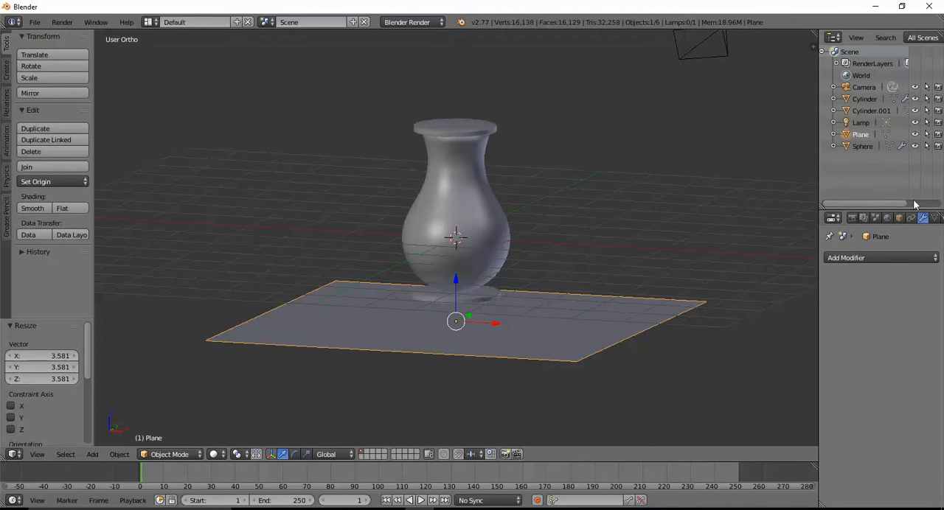
{"action": "double_click", "coordinate": [863, 135]}
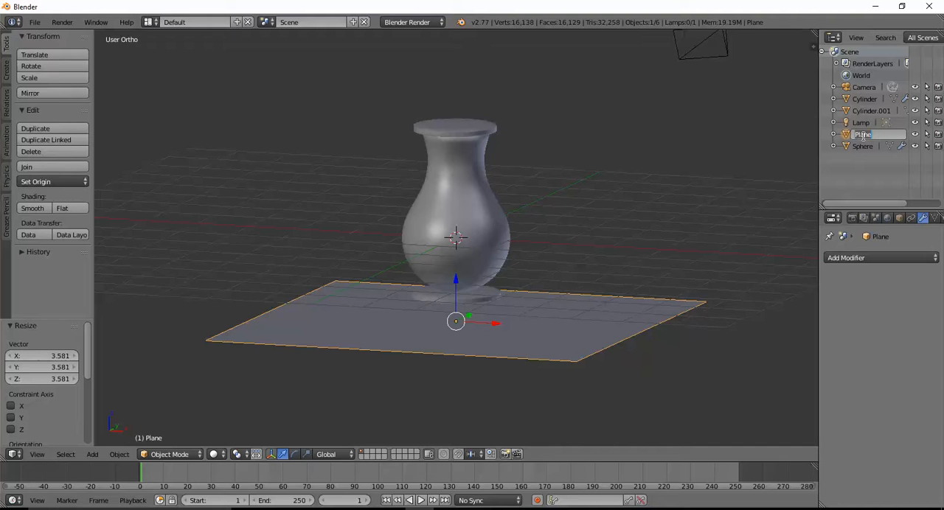
{"action": "key", "text": "BackSpace"}
{"action": "right_click", "coordinate": [462, 237]}
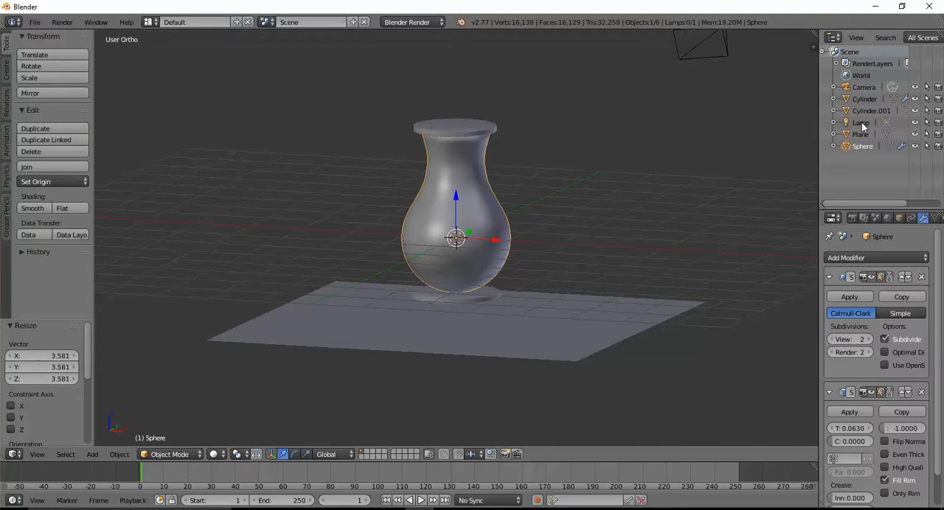
{"action": "double_click", "coordinate": [860, 147]}
{"action": "key", "text": "BackSpace"}
{"action": "type", "text": "pot"}
{"action": "key", "text": "Escape"}
{"action": "right_click", "coordinate": [473, 298]}
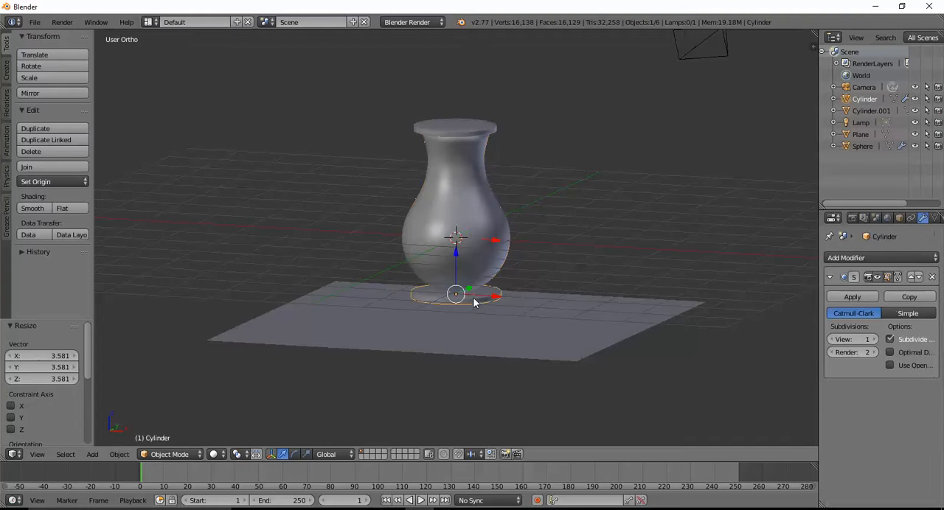
{"action": "double_click", "coordinate": [862, 99]}
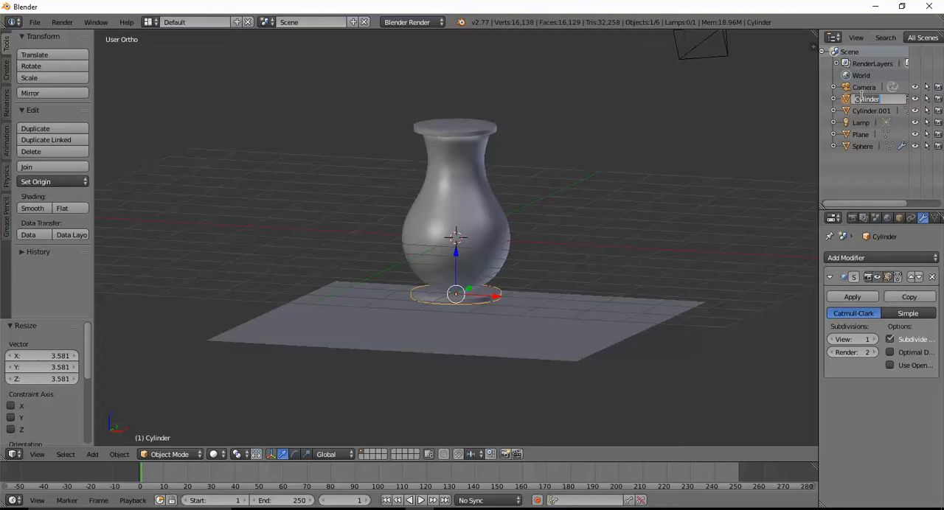
{"action": "type", "text": "stan"}
{"action": "key", "text": "Escape"}
{"action": "right_click", "coordinate": [458, 133]}
{"action": "double_click", "coordinate": [870, 112]}
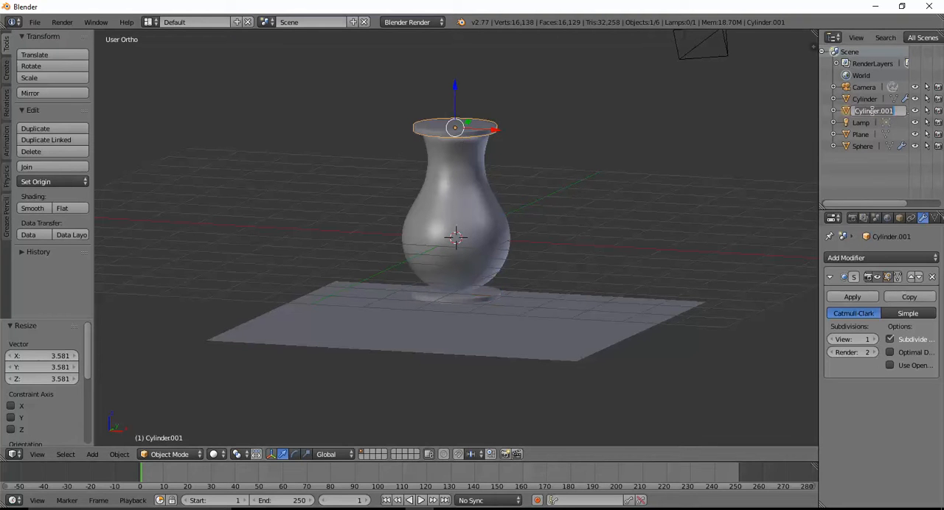
{"action": "type", "text": "L"}
{"action": "key", "text": "Escape"}
Move the rim disc about 0.042 along Y to centre it on the vase's neck.
{"action": "middle_click_drag", "start_coordinate": [601, 250], "coordinate": [499, 331]}
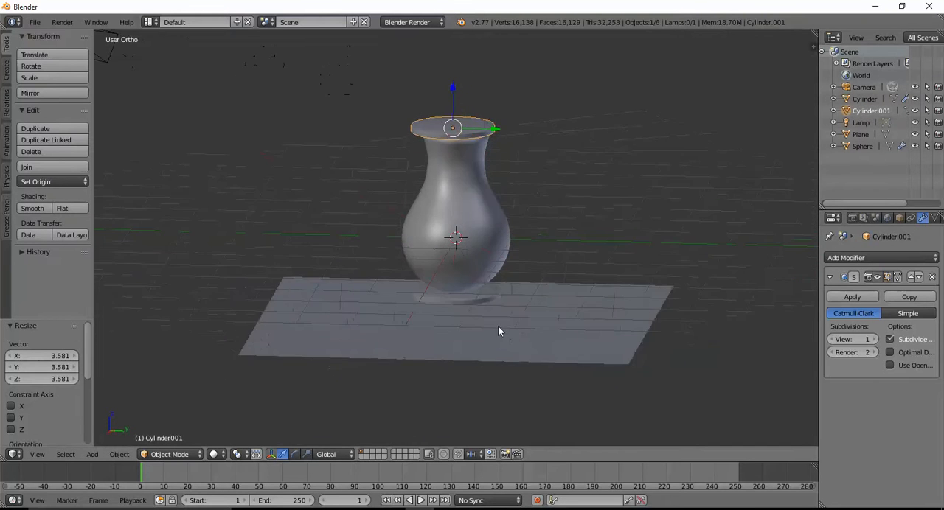
{"action": "middle_click_drag", "start_coordinate": [480, 257], "coordinate": [493, 143]}
{"action": "left_click_drag", "start_coordinate": [483, 127], "coordinate": [490, 127]}
{"action": "middle_click_drag", "start_coordinate": [558, 234], "coordinate": [550, 256]}
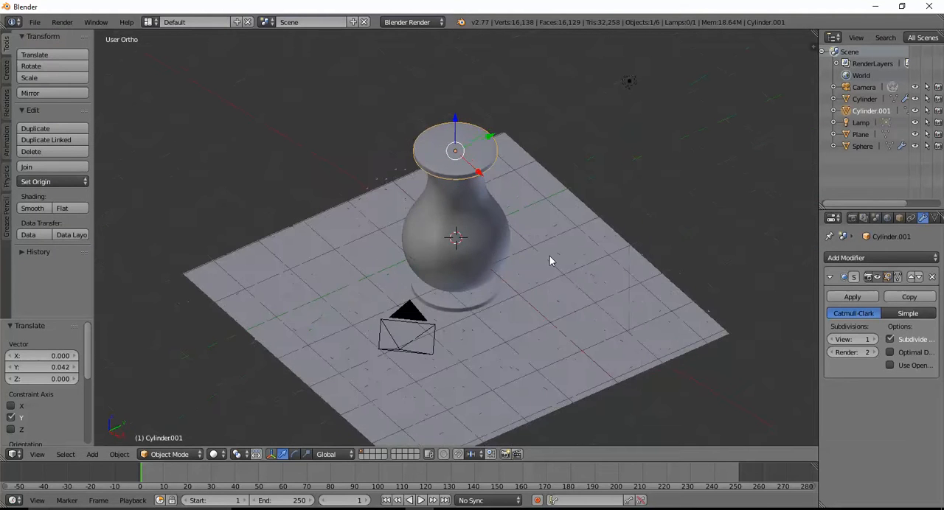
{"action": "middle_click_drag", "start_coordinate": [562, 295], "coordinate": [510, 266]}
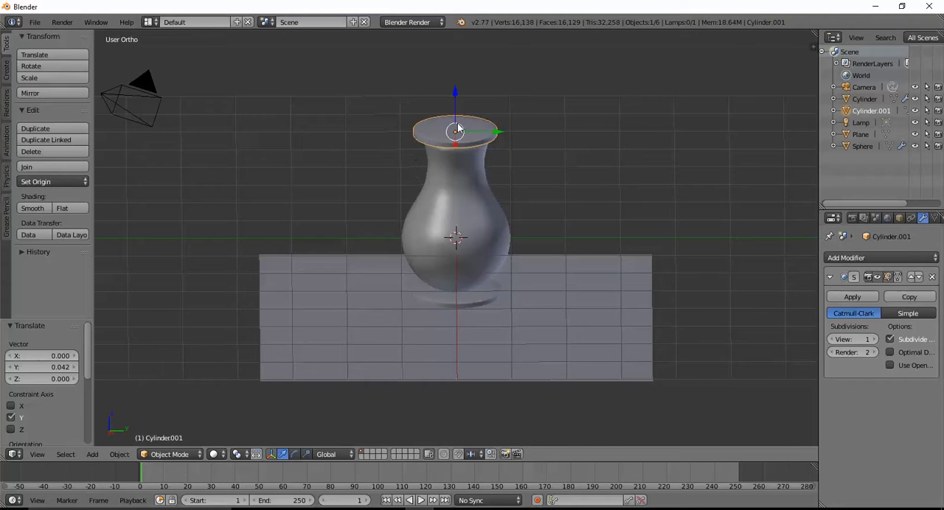
{"action": "middle_click_drag", "start_coordinate": [602, 308], "coordinate": [576, 287]}
Raise the ground plane about 0.28 and a further 0.14 along Z to meet the underside of the base disc.
{"action": "right_click", "coordinate": [477, 252]}
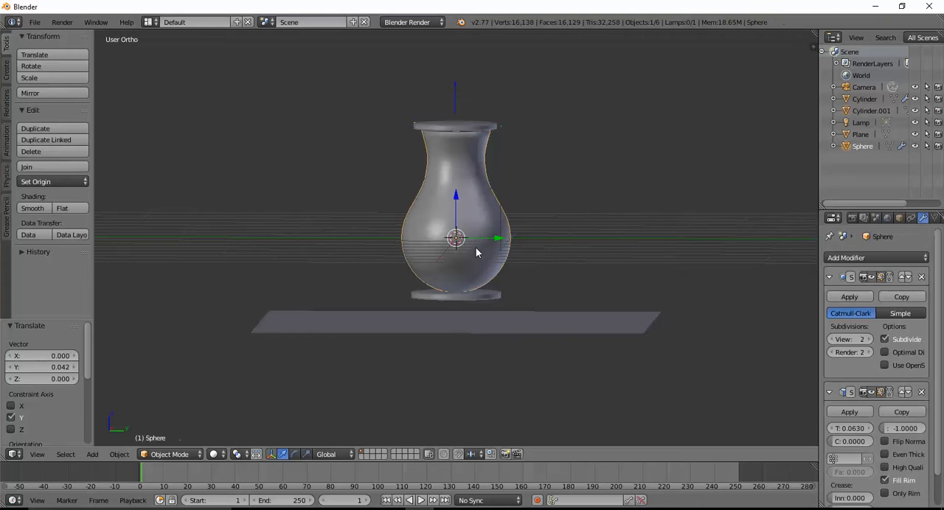
{"action": "right_click", "coordinate": [467, 332]}
{"action": "left_click_drag", "start_coordinate": [455, 284], "coordinate": [457, 264]}
{"action": "middle_click_drag", "start_coordinate": [444, 353], "coordinate": [493, 359]}
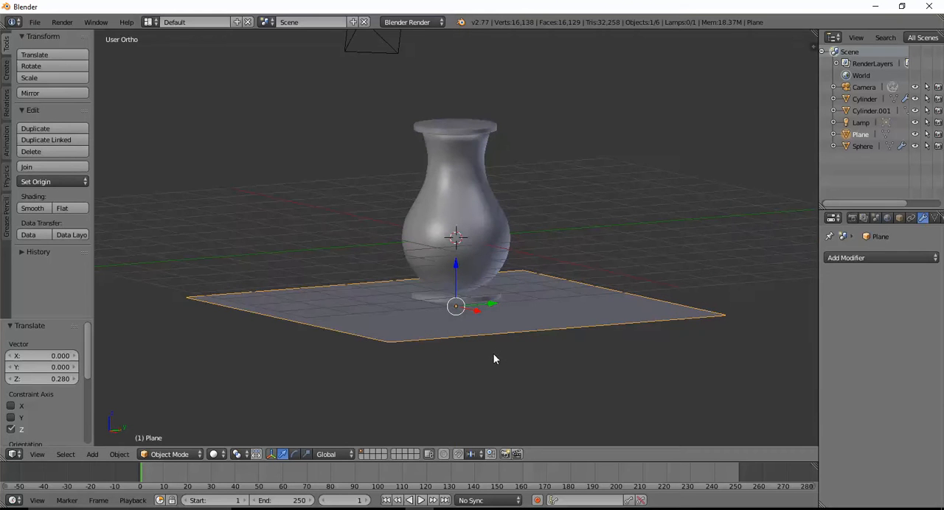
{"action": "left_click", "coordinate": [44, 454]}
{"action": "left_click", "coordinate": [67, 376]}
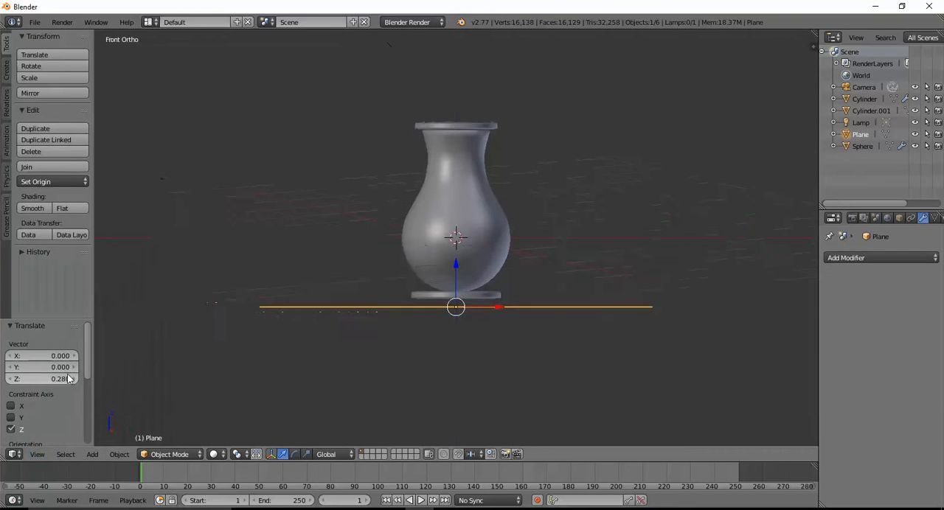
{"action": "left_click_drag", "start_coordinate": [456, 268], "coordinate": [455, 256]}
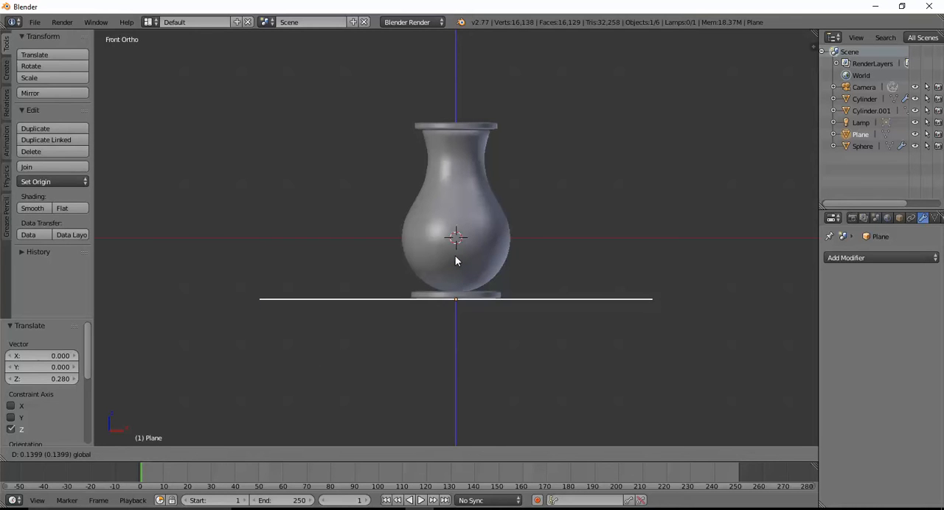
{"action": "middle_click_drag", "start_coordinate": [248, 413], "coordinate": [305, 424]}
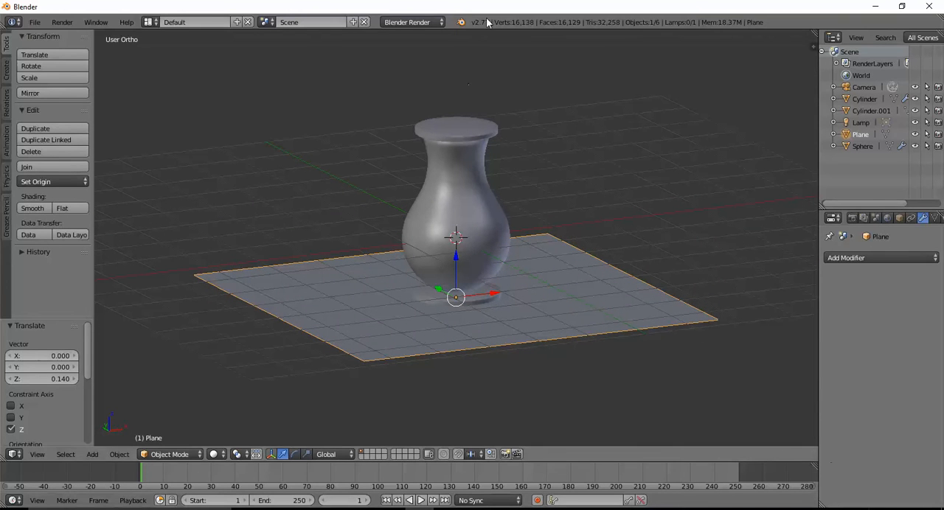